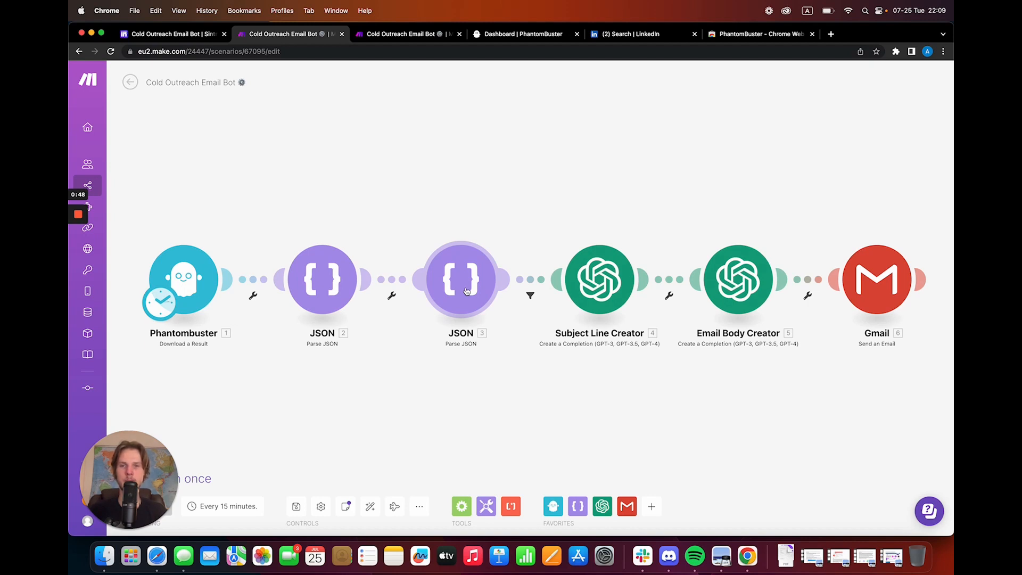
Open the Phantombuster module's connection settings, and in PhantomBuster open the LinkedIn Search to Profile Data flow.
click(185, 278)
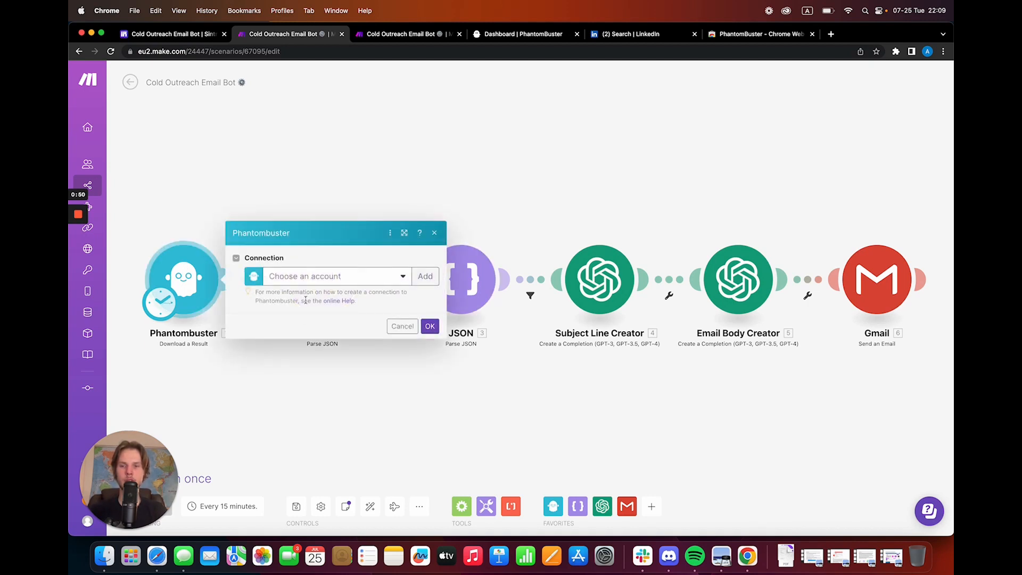
click(543, 37)
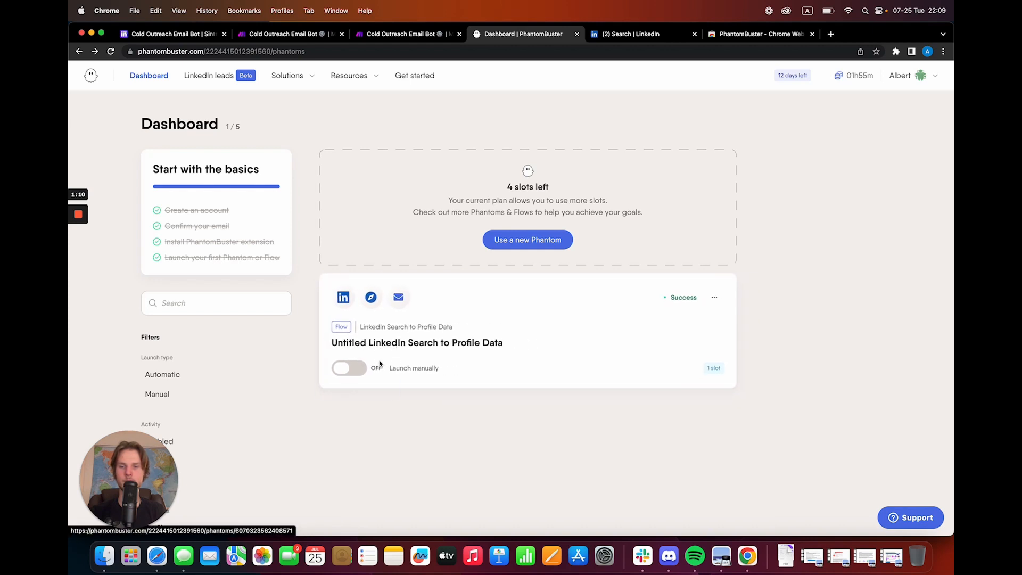
click(439, 332)
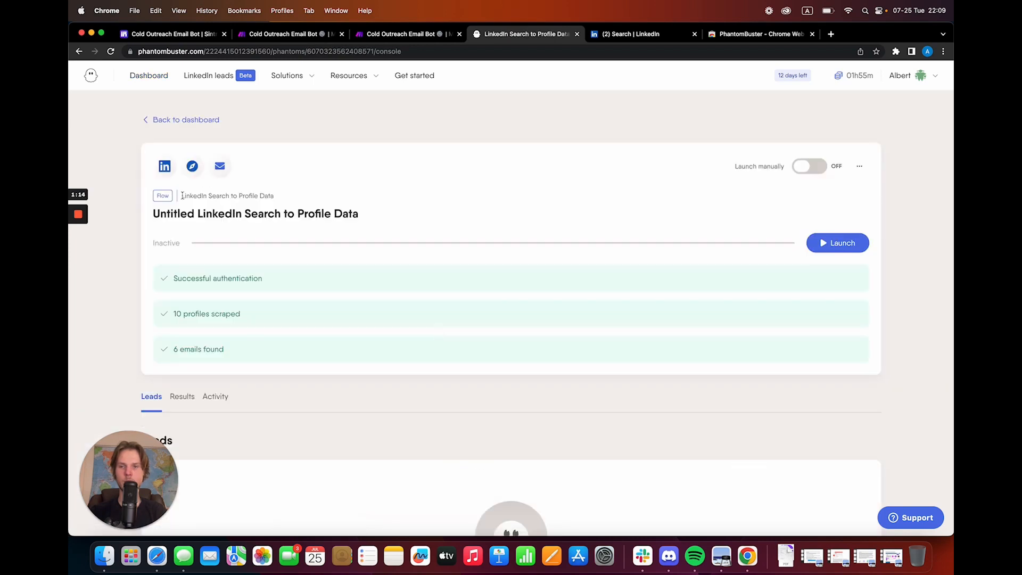
mouse_move(182, 195)
mouse_down()
mouse_move(292, 198)
mouse_move(180, 194)
mouse_up()
click(292, 199)
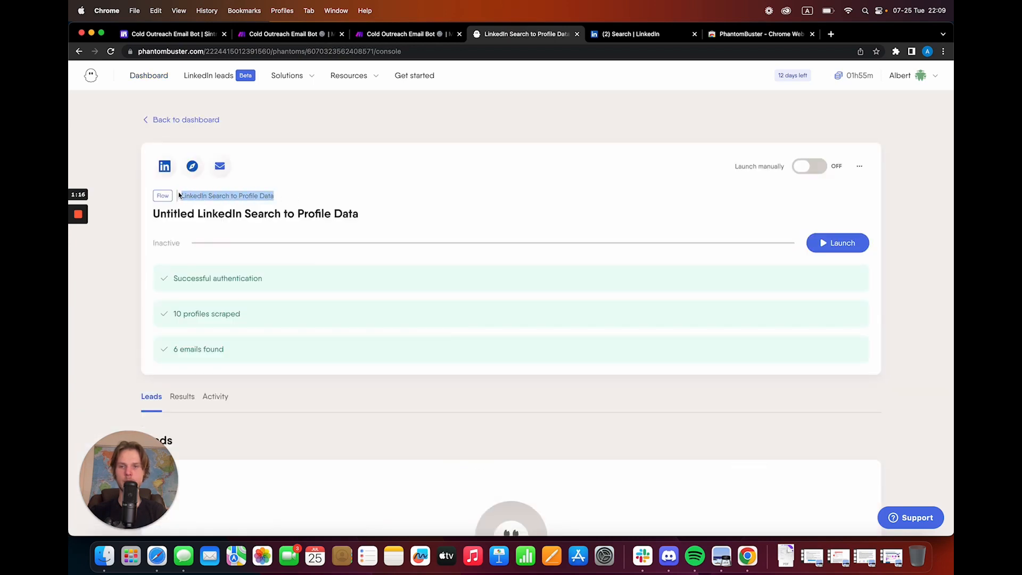
click(232, 206)
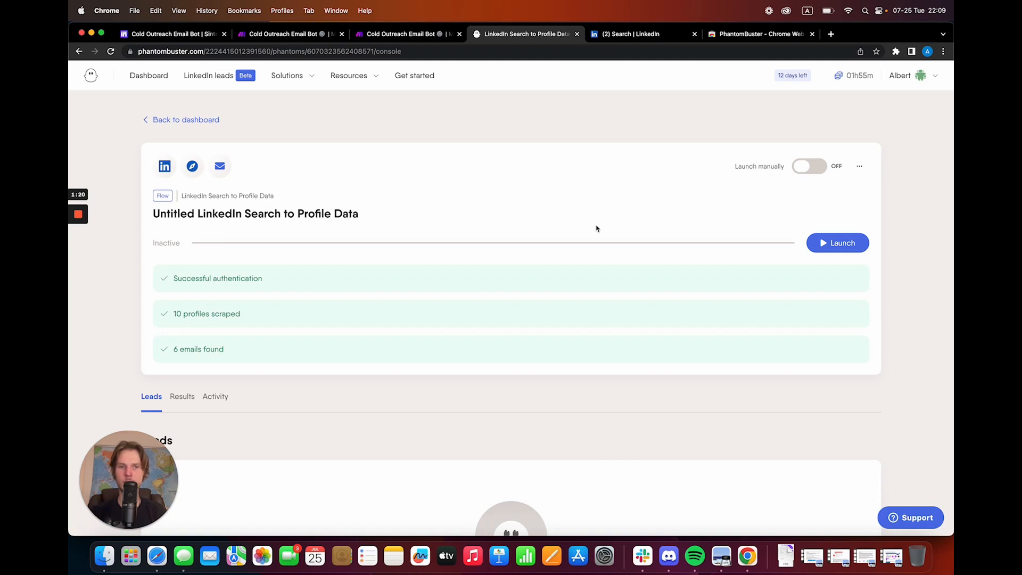
Open the flow's setup at the LinkedIn session cookie.
click(859, 167)
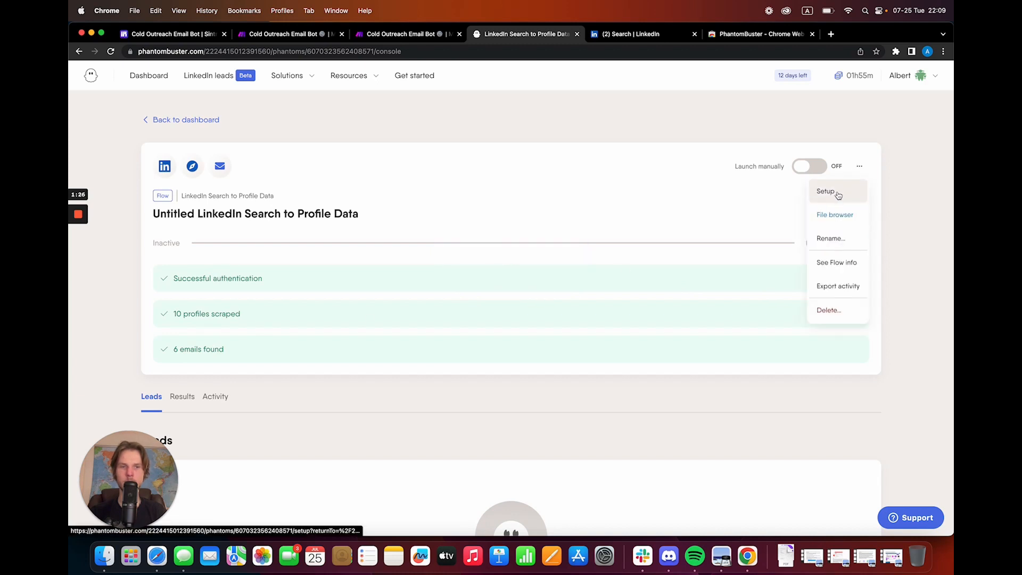
click(826, 192)
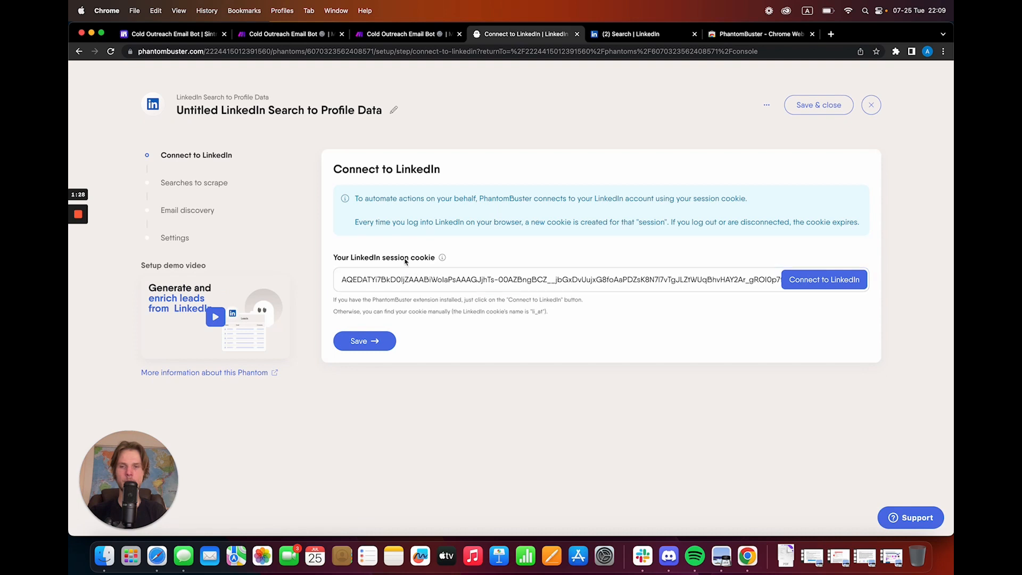
click(551, 278)
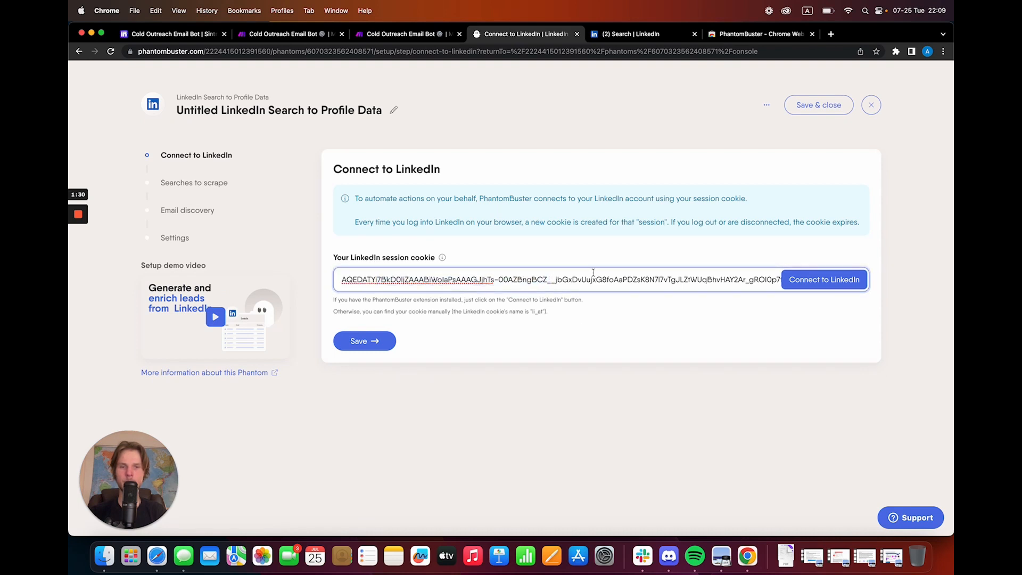
View the PhantomBuster extension page in the Chrome Web Store.
click(750, 35)
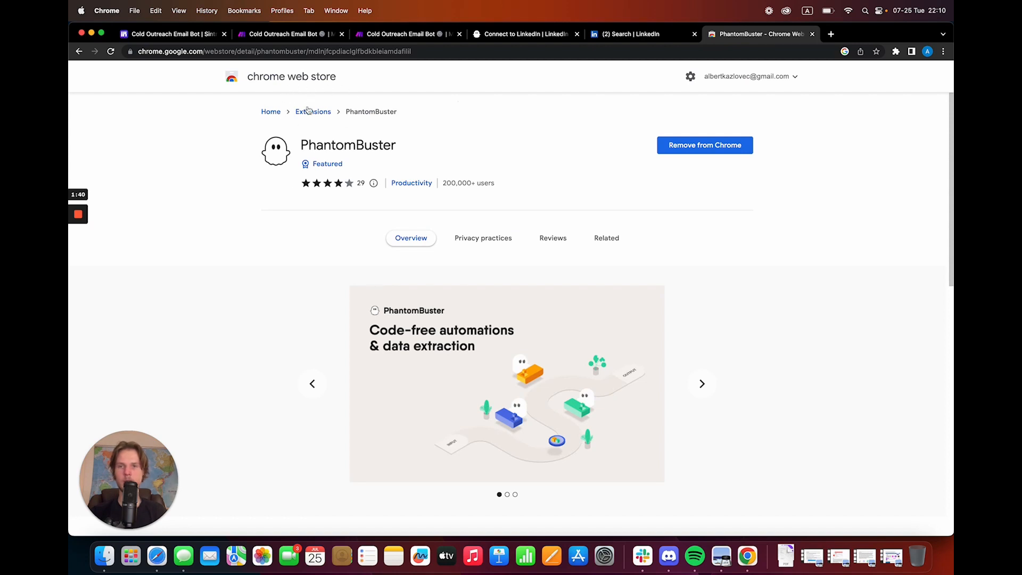
drag(301, 145, 402, 147)
click(403, 149)
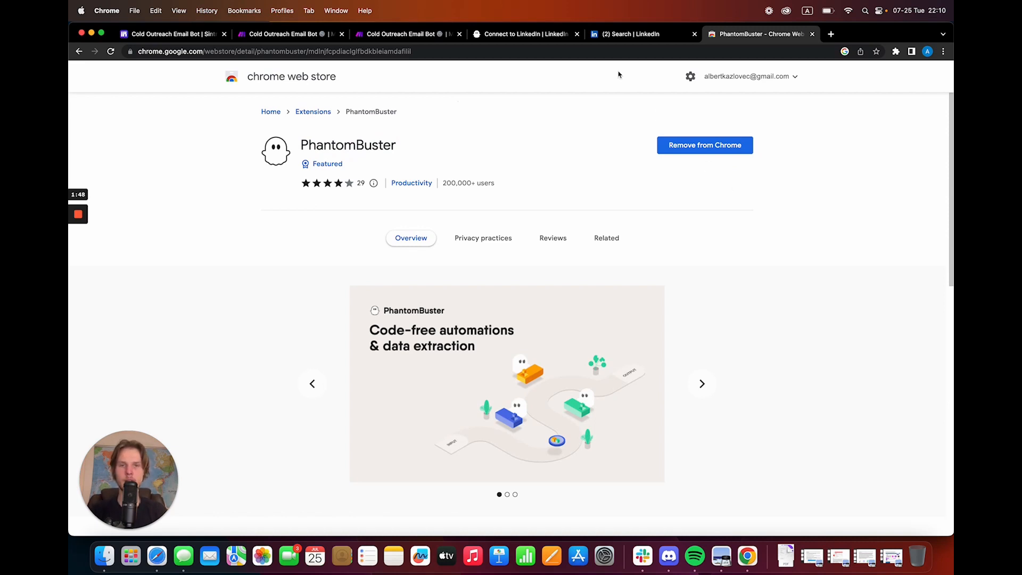
Connect the flow to LinkedIn through the PhantomBuster extension to fill in the session cookie, and save the connection.
click(538, 34)
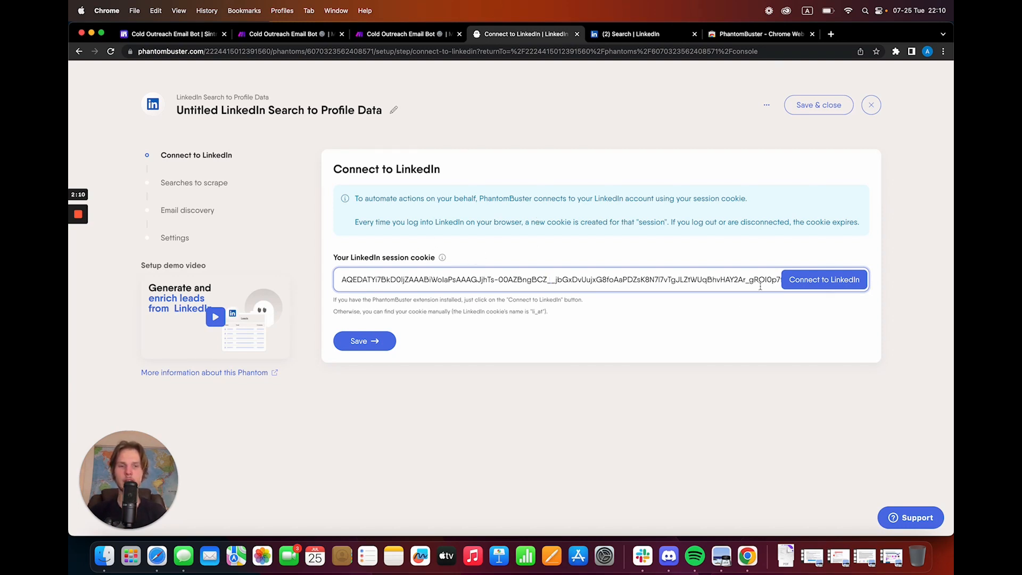
click(815, 285)
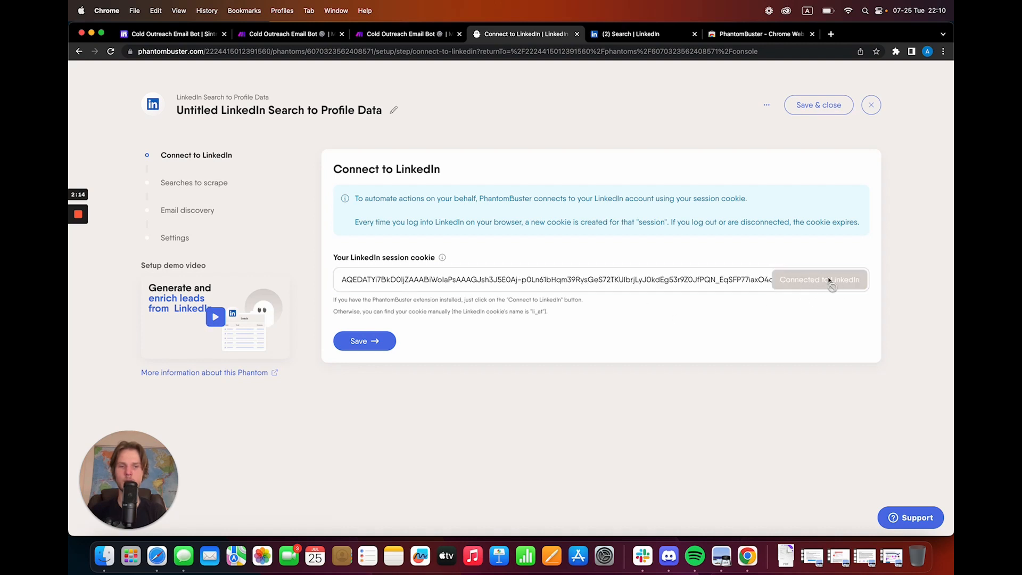
click(361, 343)
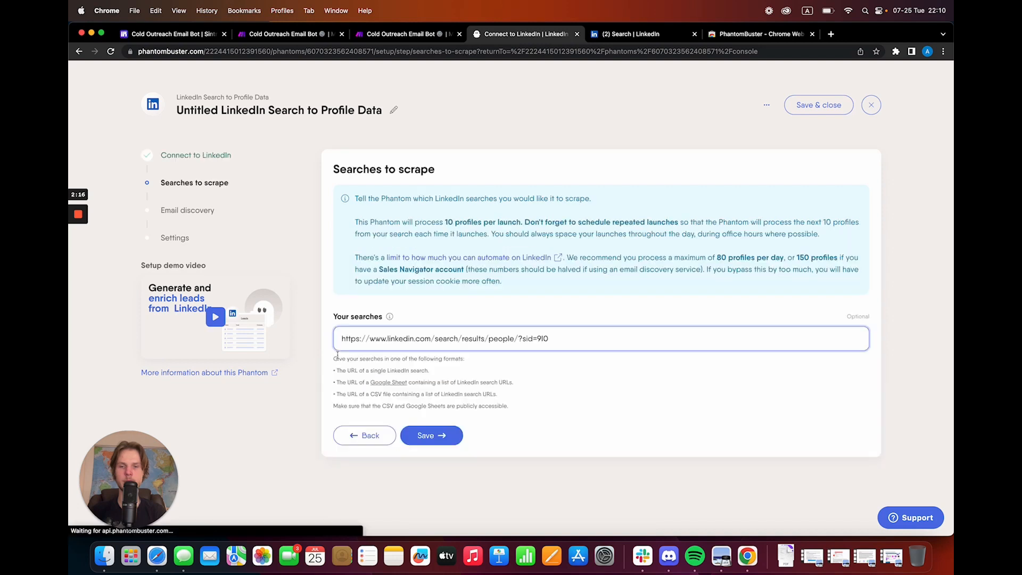
Examine the flow's search URL and the LinkedIn people search results with their location and current company filters.
drag(550, 339, 323, 346)
click(434, 339)
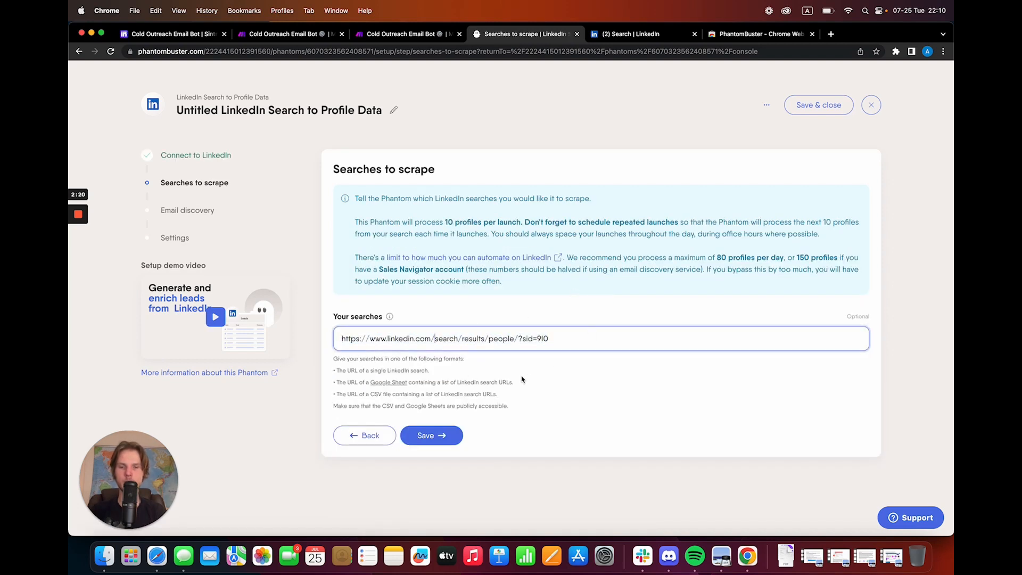
double_click(465, 350)
click(617, 35)
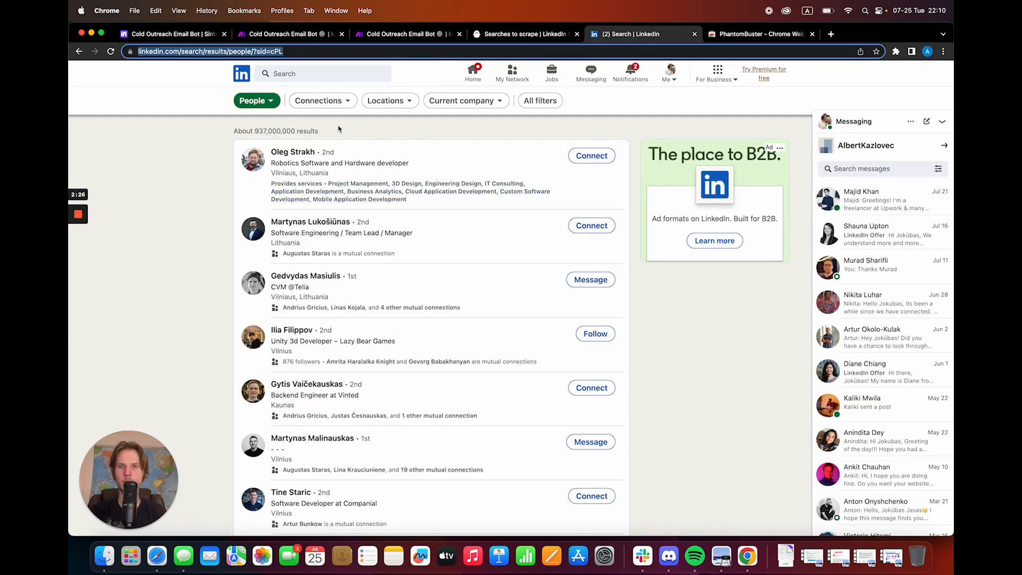
click(379, 101)
click(213, 218)
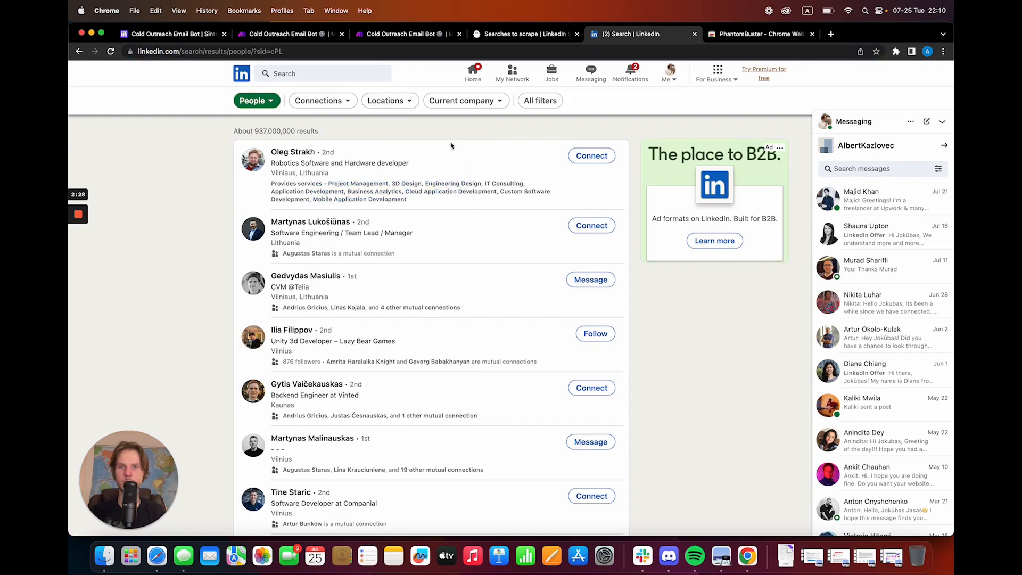
click(466, 100)
click(464, 101)
click(157, 52)
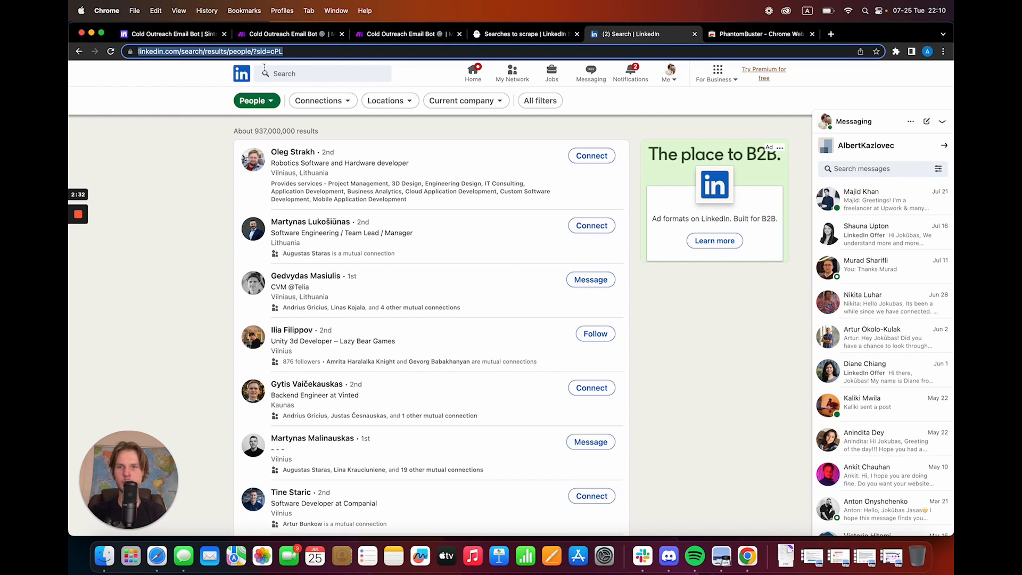
click(197, 226)
scroll(343, 279, down, 15)
scroll(377, 340, up, 15)
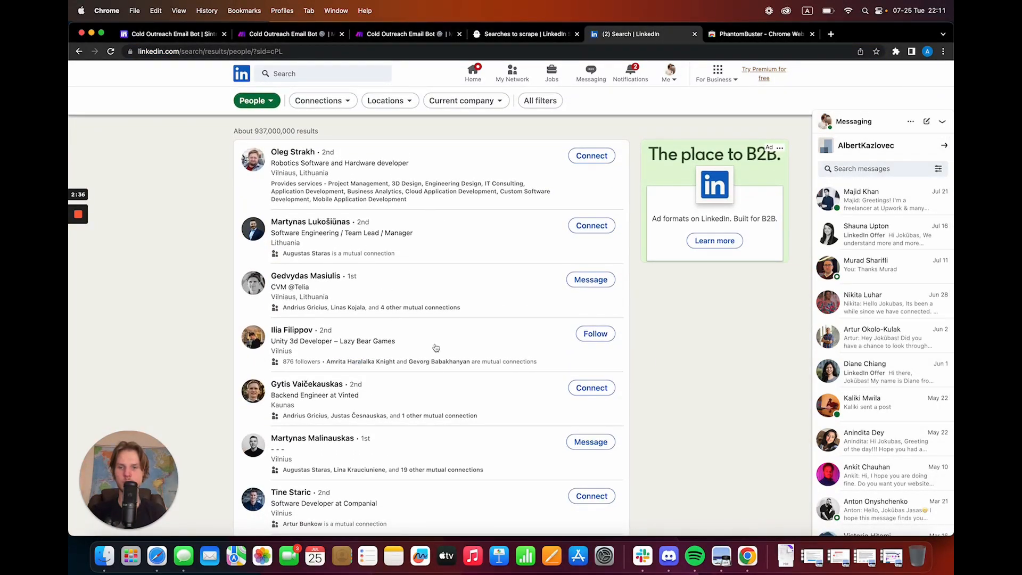
scroll(433, 348, down, 15)
scroll(435, 347, up, 10)
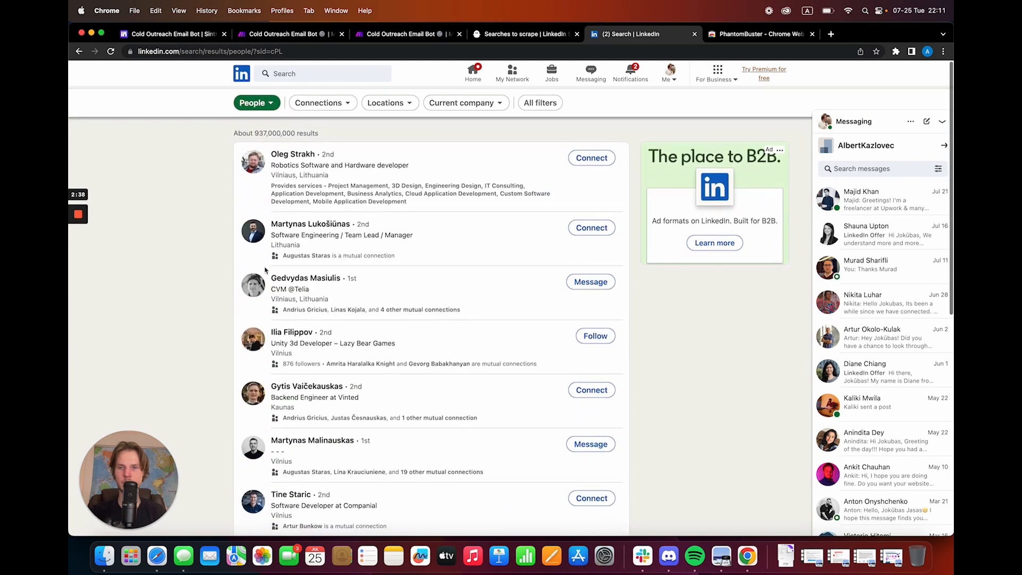
scroll(315, 357, down, 10)
scroll(315, 358, up, 10)
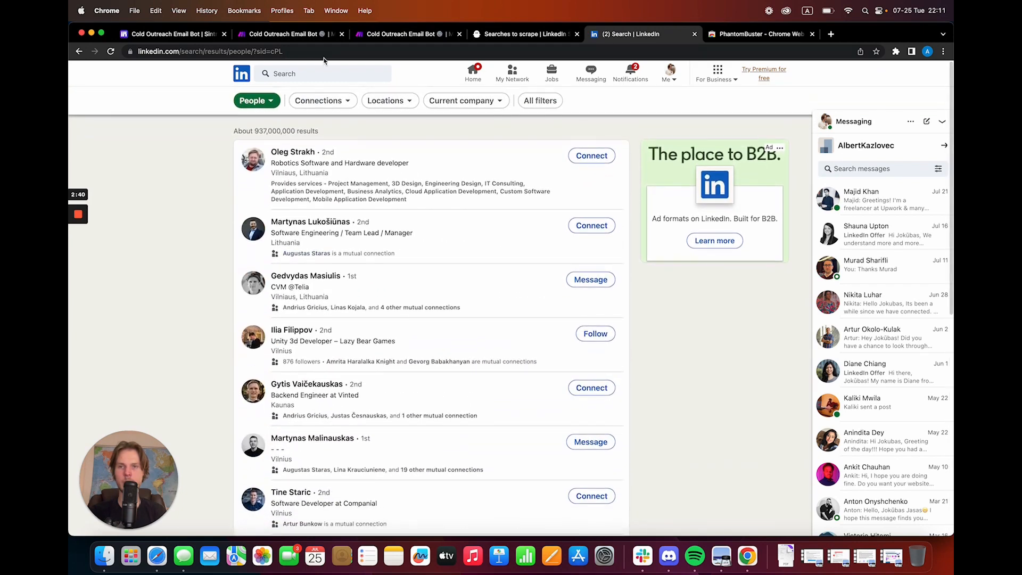
Replace the flow's search to scrape with the URL of the LinkedIn people search, ending in ?sid=cPL, and save it.
click(493, 52)
click(511, 34)
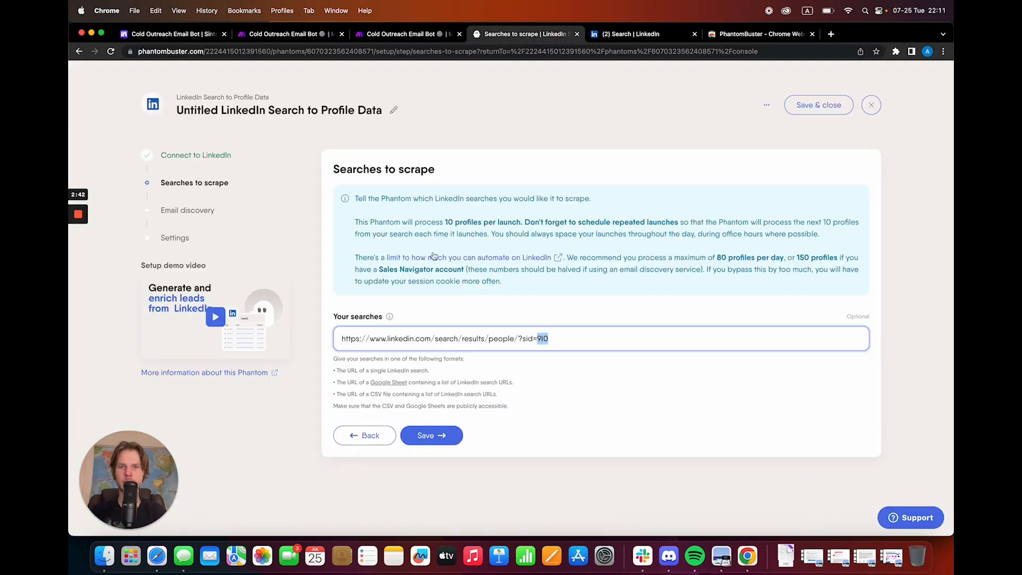
triple_click(585, 335)
key(super+v)
click(447, 440)
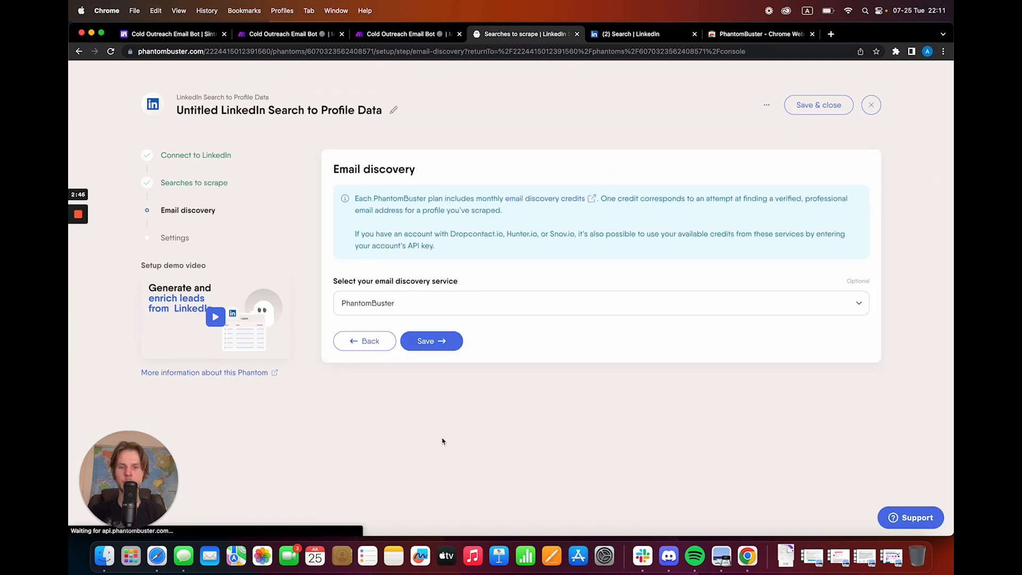
Select PhantomBuster as the email discovery service and save the choice.
click(426, 313)
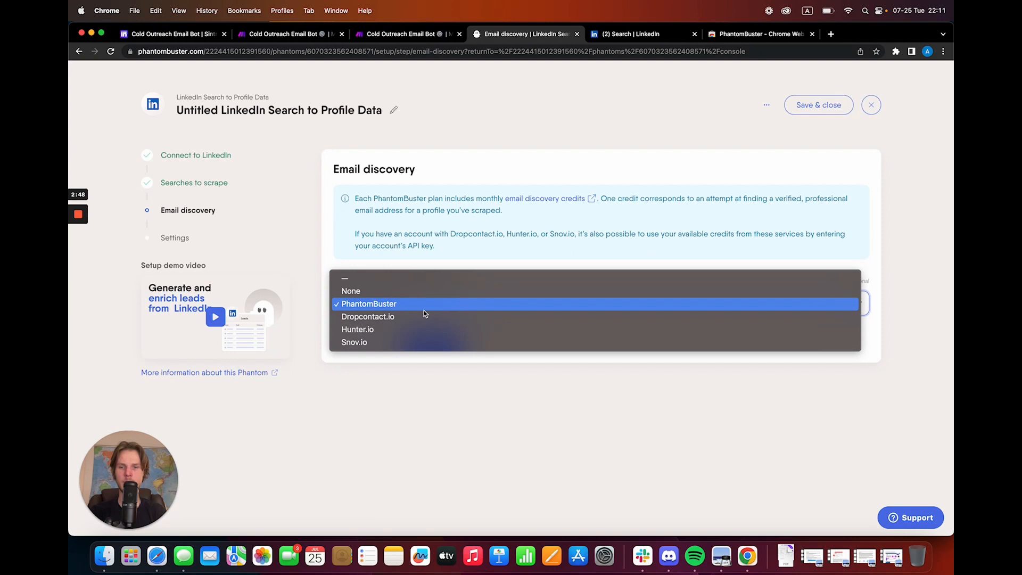
click(378, 304)
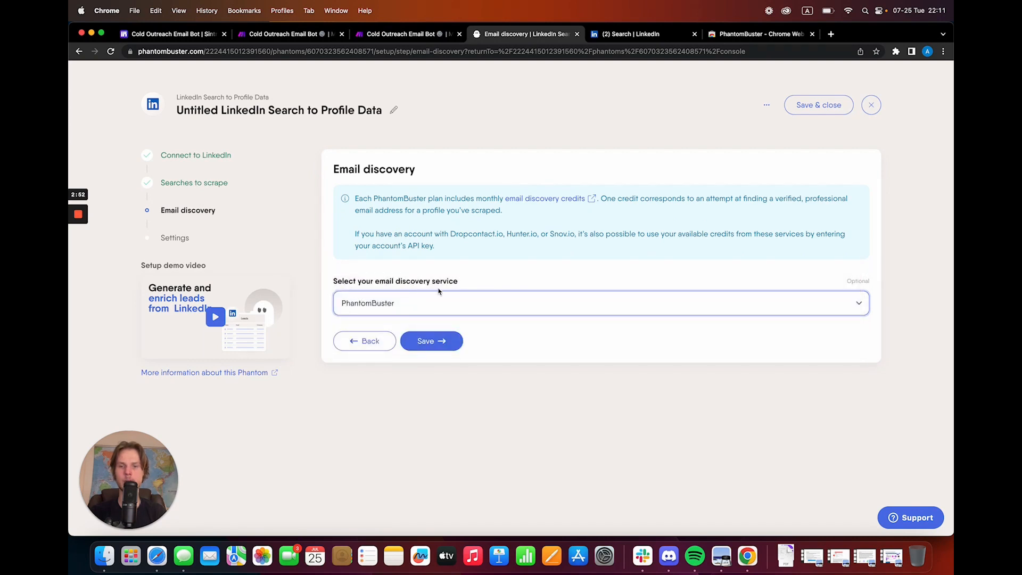
click(425, 307)
click(418, 305)
click(443, 345)
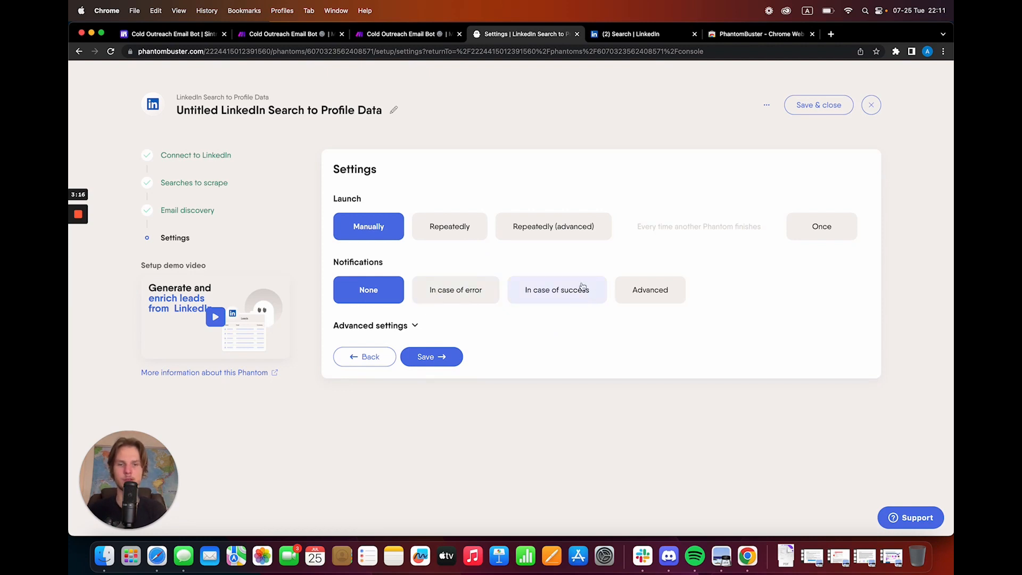
Save the flow settings with manual launch and no notifications, and launch the flow.
click(439, 357)
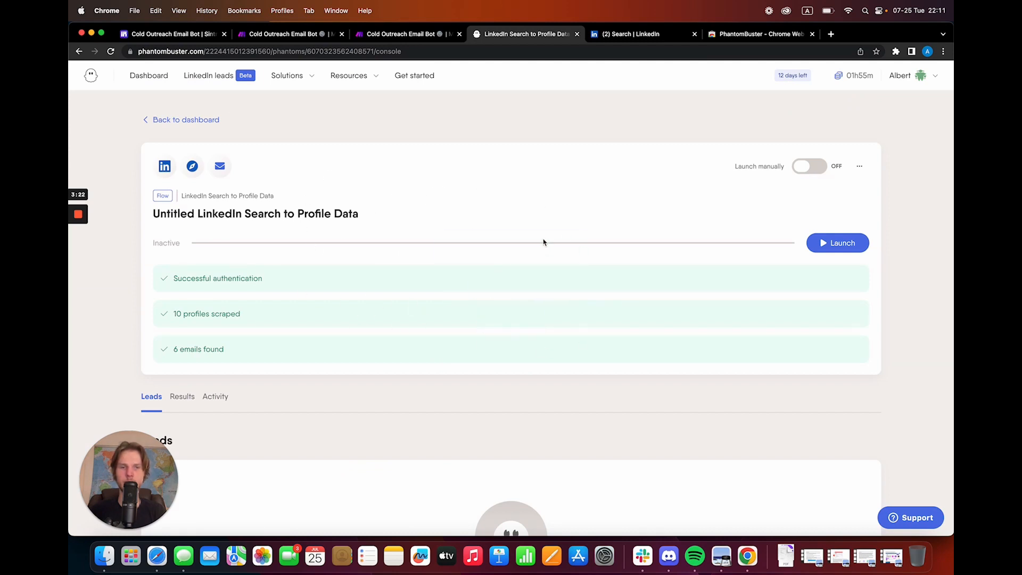
click(835, 244)
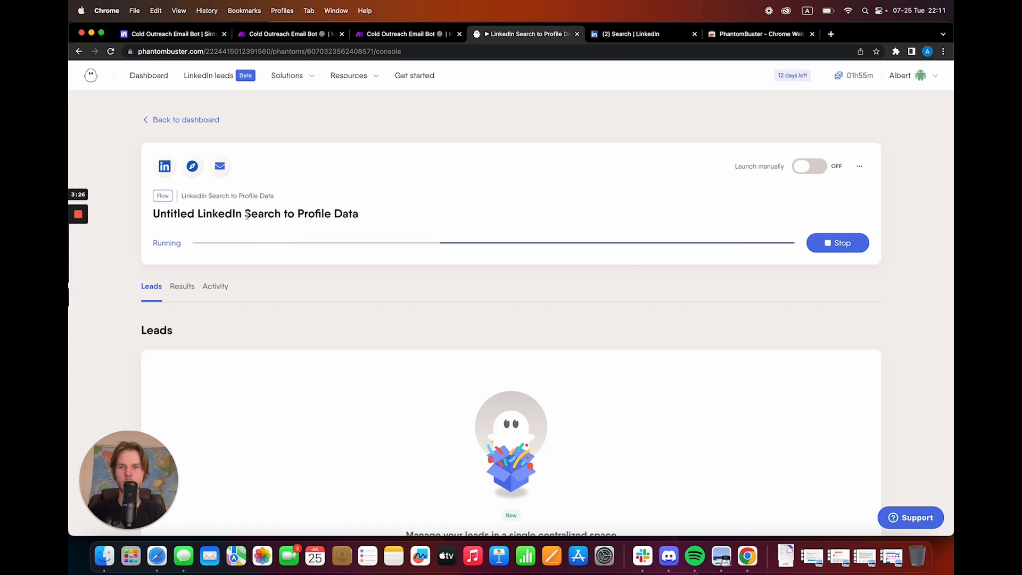
mouse_move(79, 215)
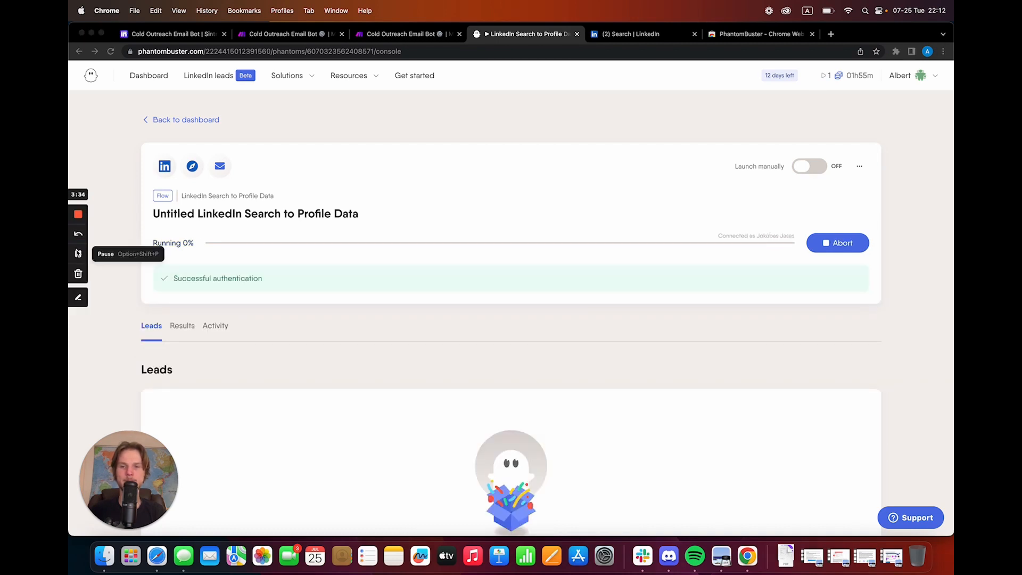
click(79, 253)
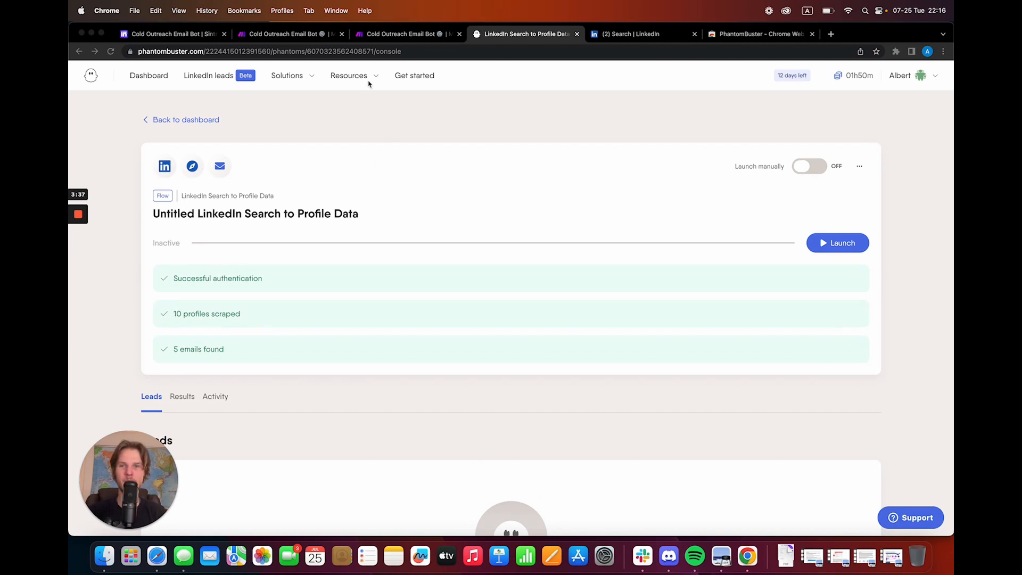
Switch to Make and start creating a new connection for the Phantombuster module.
click(286, 34)
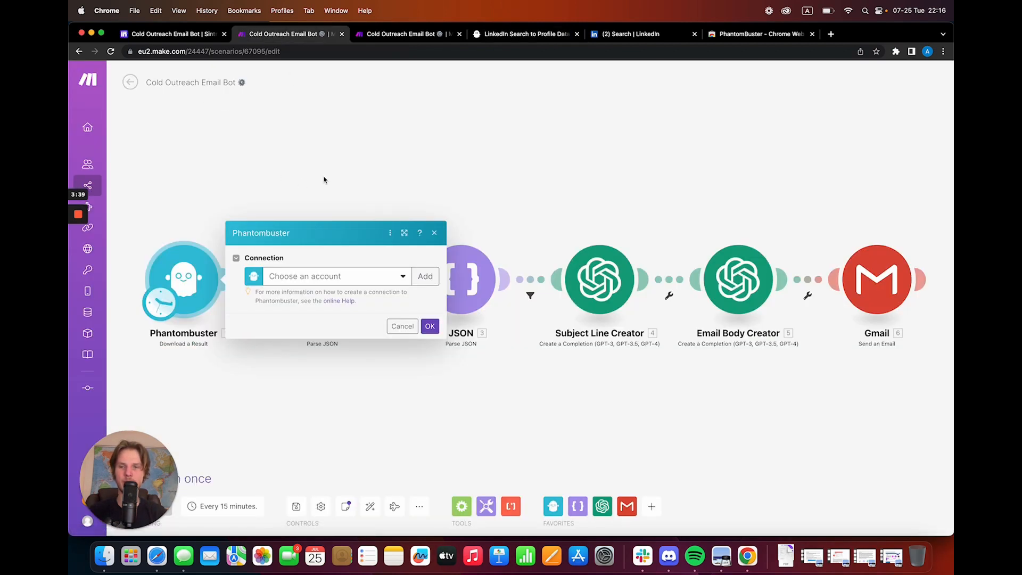
click(391, 278)
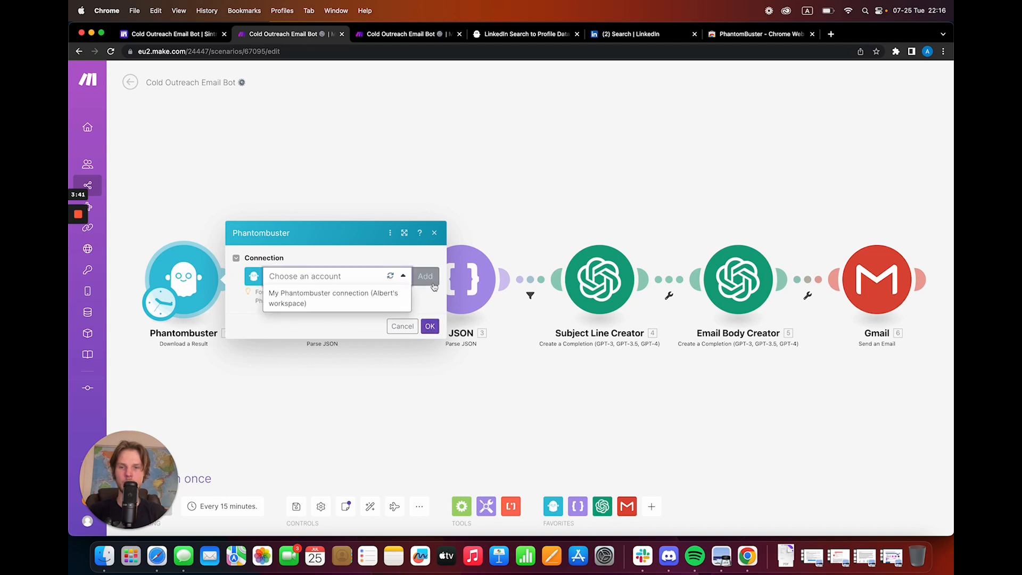
click(433, 286)
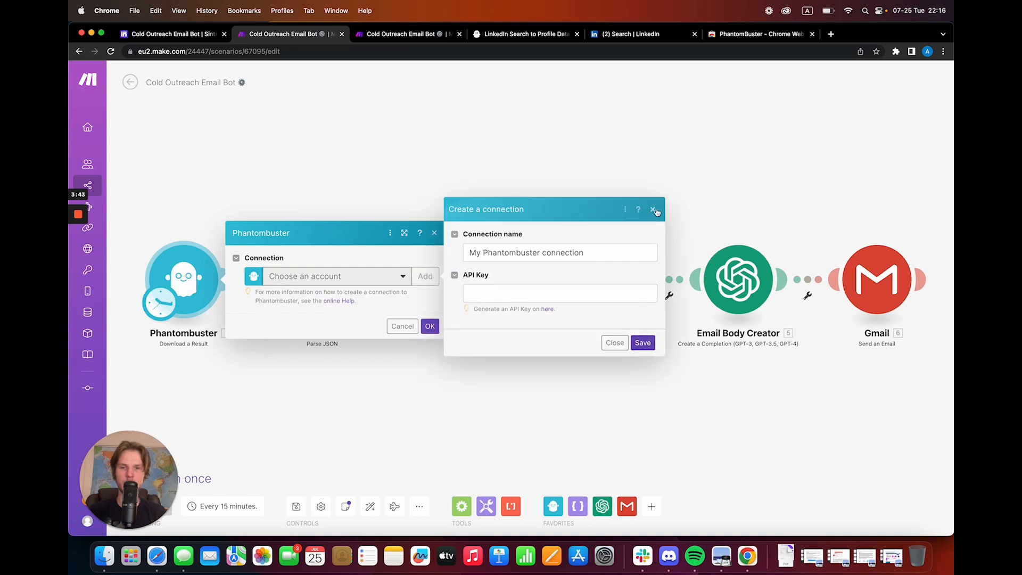
click(653, 209)
click(426, 269)
Open PhantomBuster's workspace settings from the connection's API key link and locate the third party API keys.
click(547, 310)
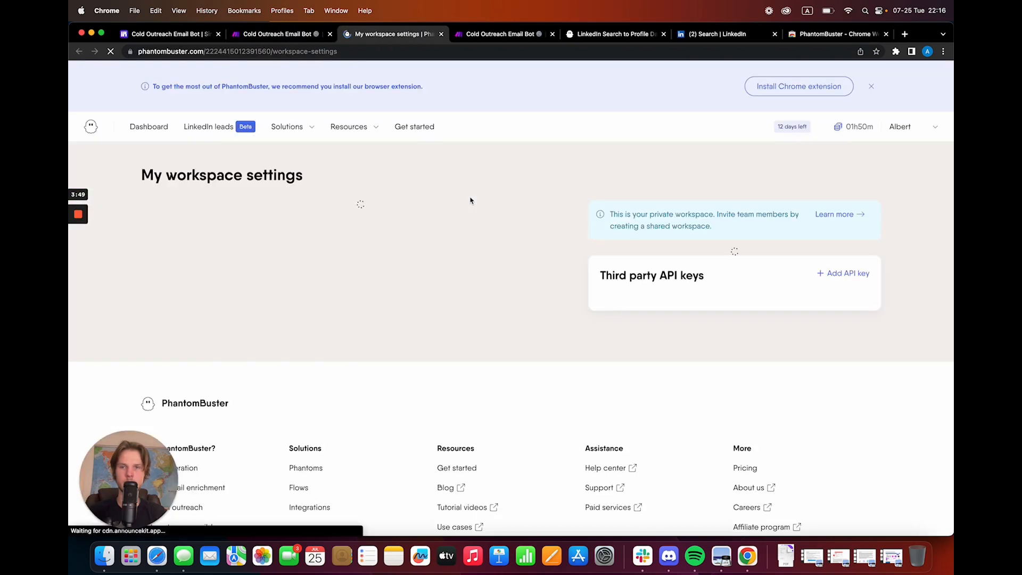
scroll(402, 223, down, 2)
scroll(399, 226, down, 5)
scroll(402, 239, up, 8)
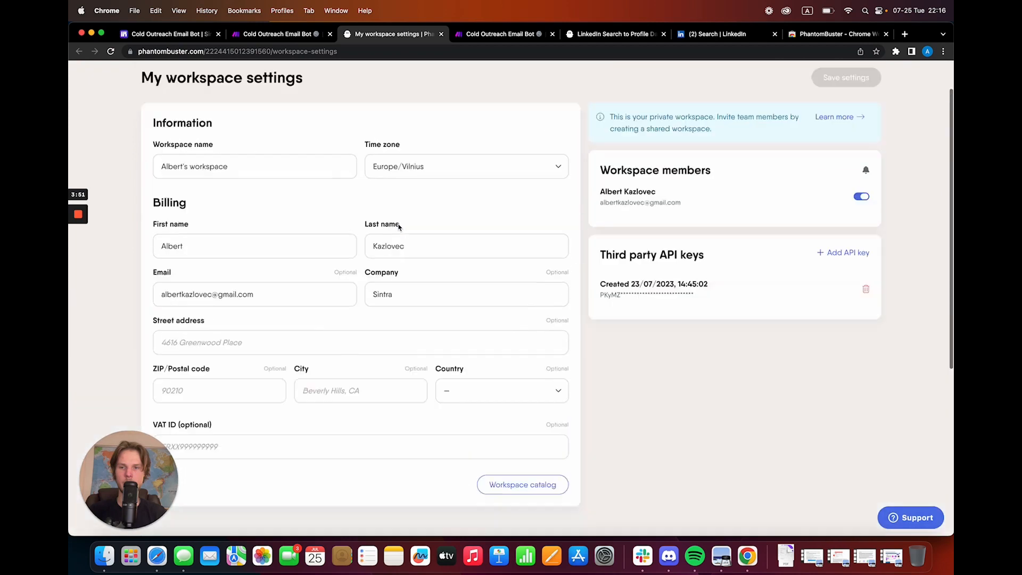
click(474, 329)
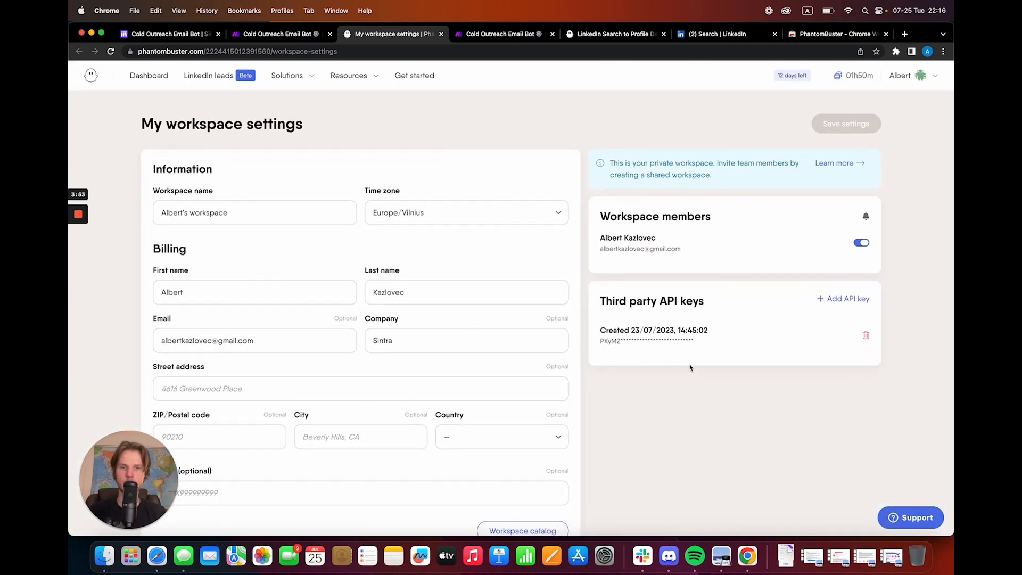
Return to the Make scenario, discard the new connection form, and select My Phantombuster connection for the Phantombuster module.
drag(607, 302, 698, 302)
click(696, 301)
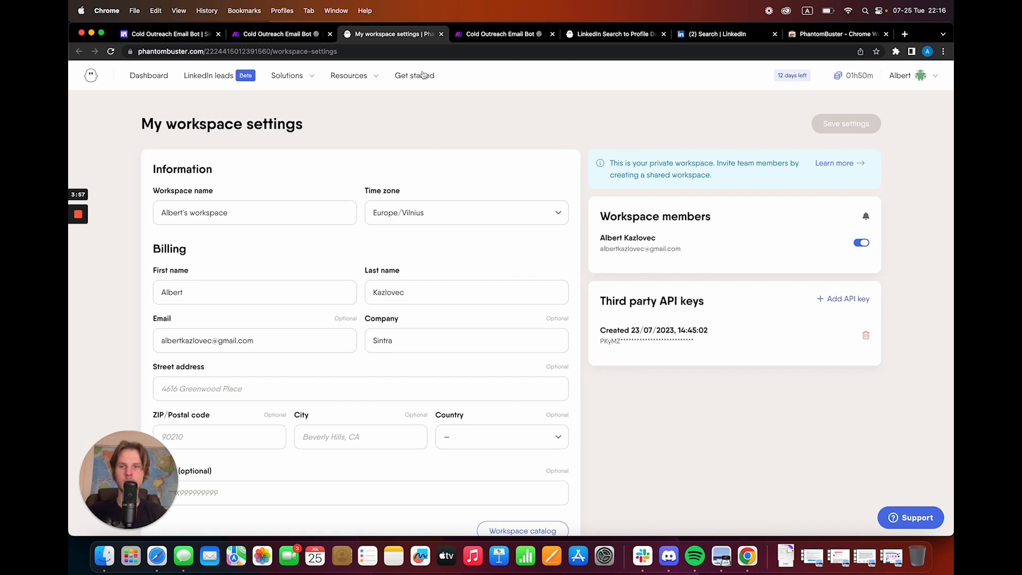
click(301, 34)
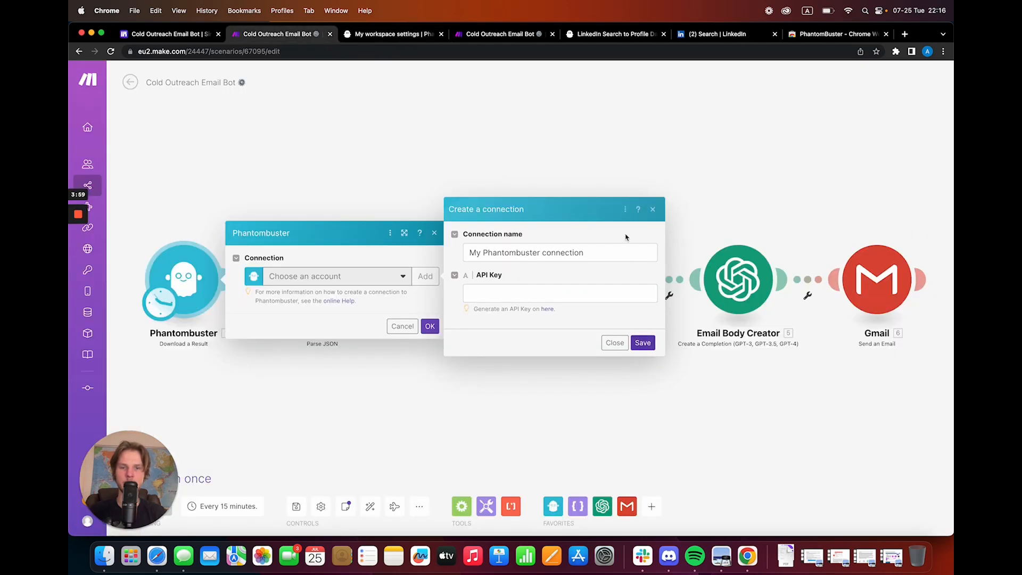
click(653, 209)
click(336, 281)
click(325, 298)
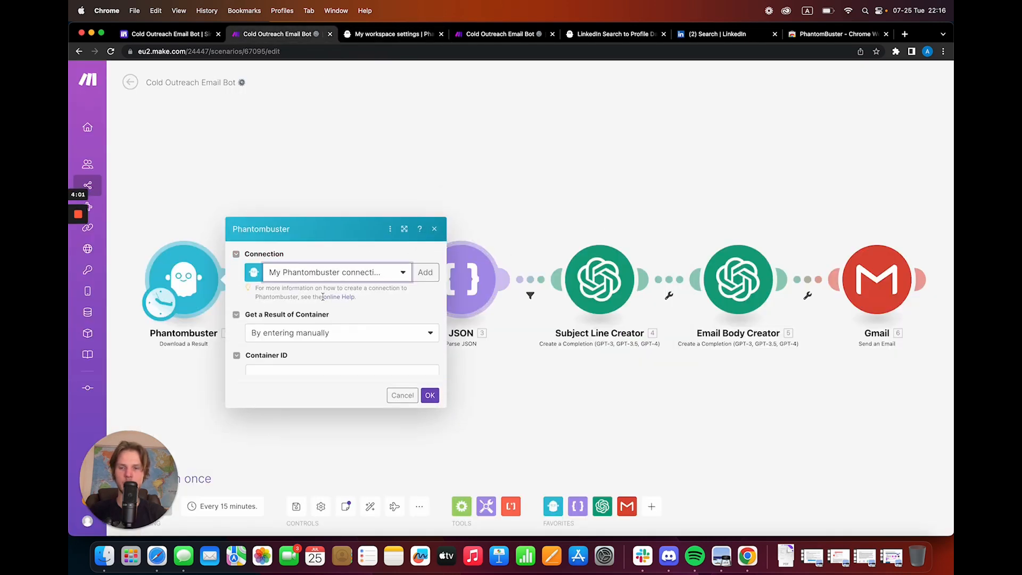
Get the result by selecting from the list: Untitled LinkedIn Search to Profile Data, container created at 25 Jul 2023 22:11:50, and save the module.
click(337, 293)
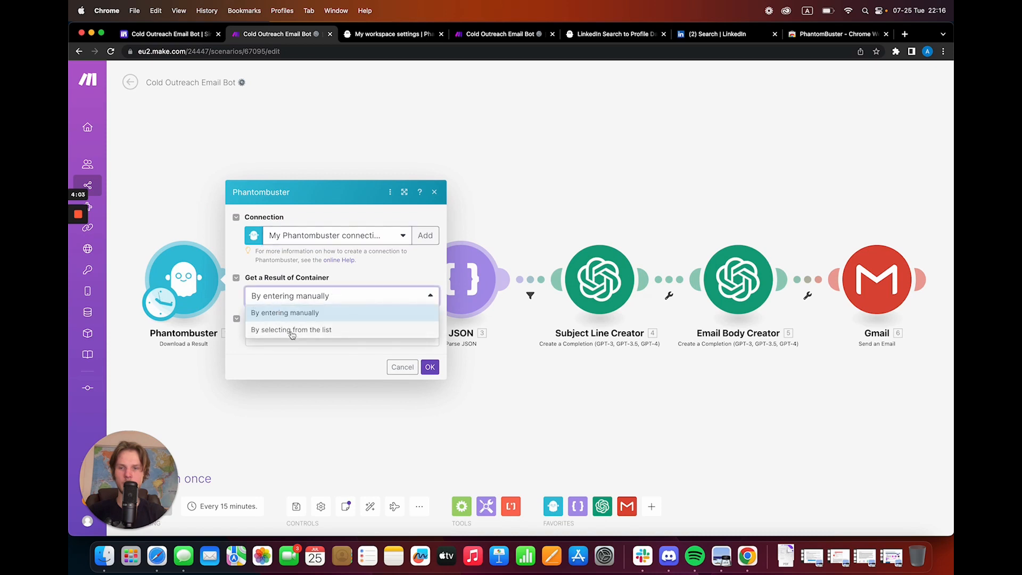
click(314, 313)
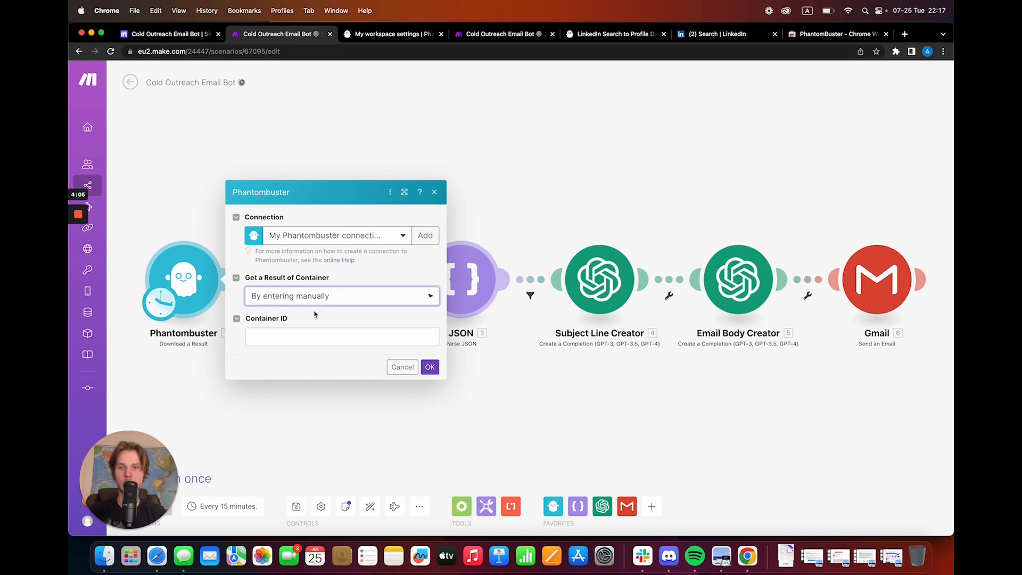
click(307, 301)
click(303, 326)
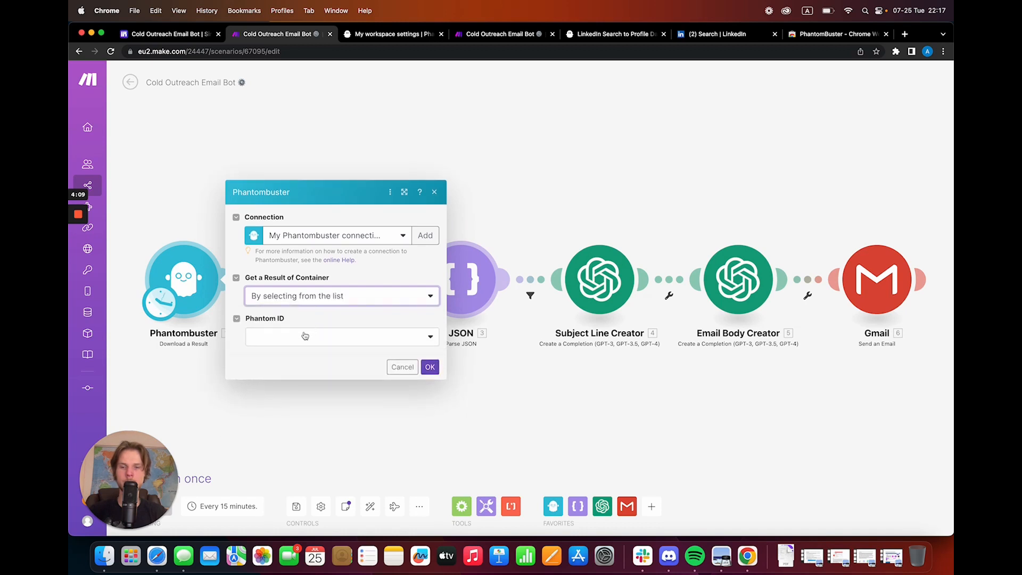
click(301, 335)
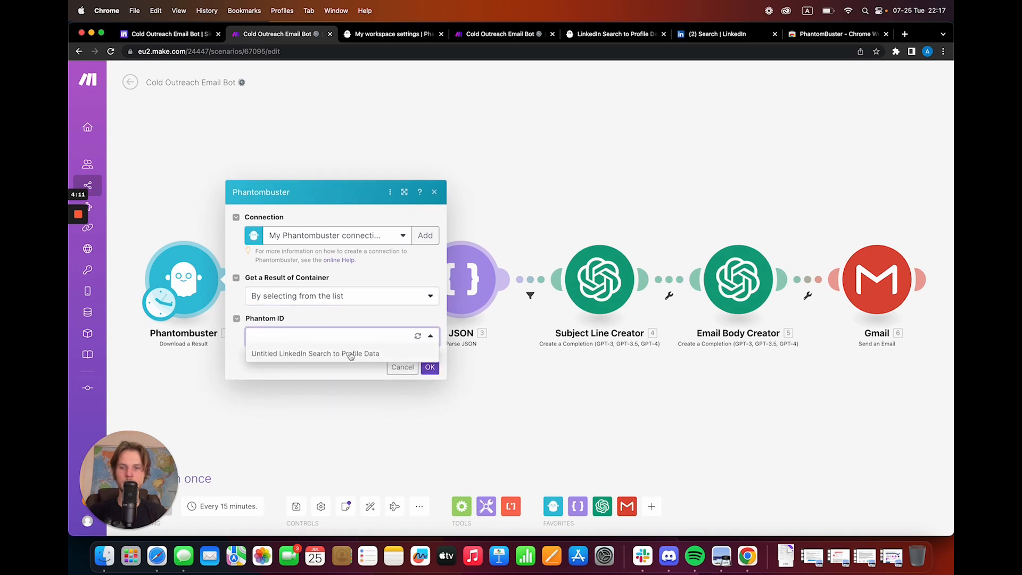
click(287, 354)
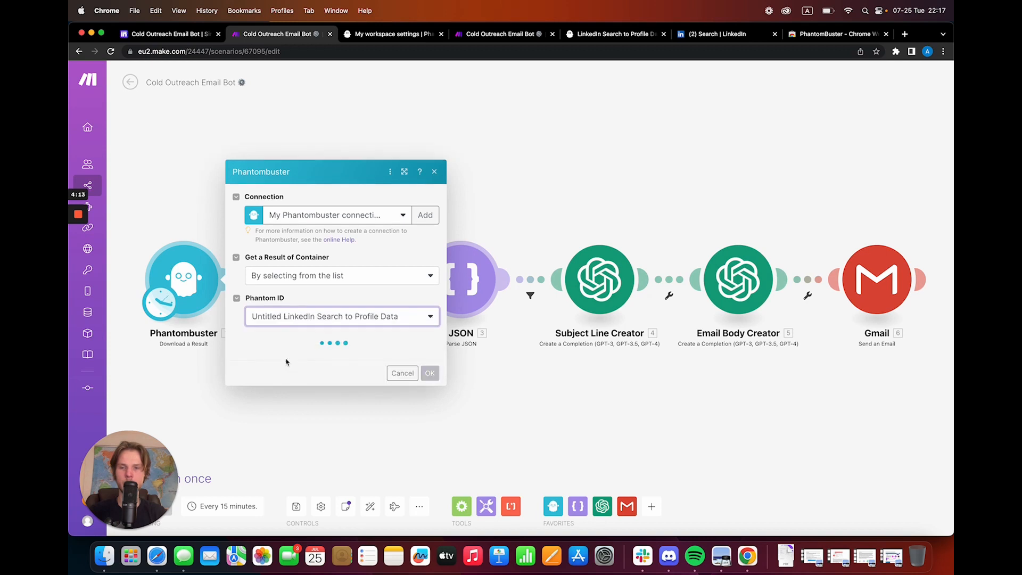
click(297, 364)
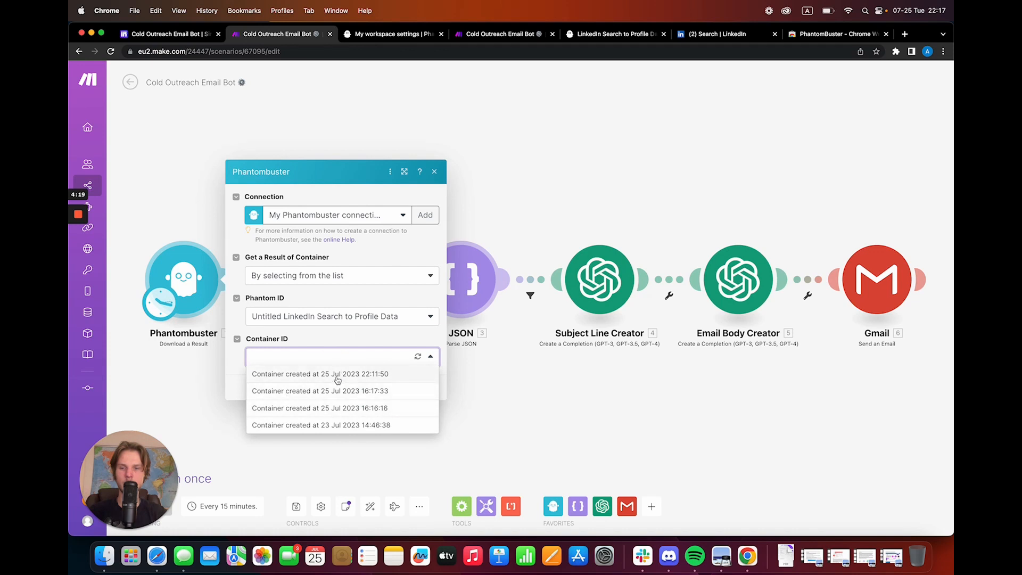
click(337, 376)
click(429, 388)
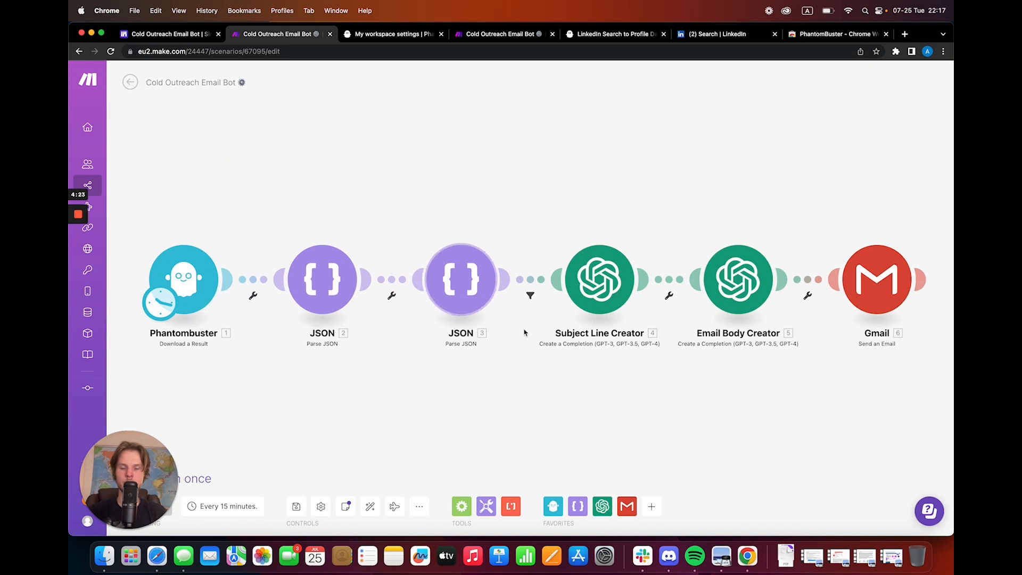
Open the Subject Line Creator module, dismiss its new connection form, and select the existing My OpenAI connection.
click(607, 306)
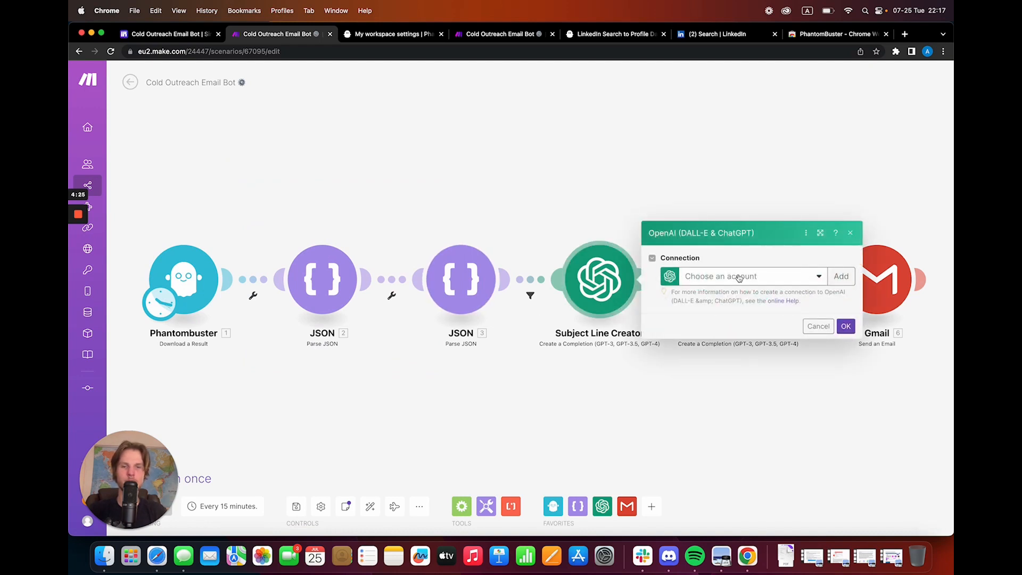
click(840, 276)
drag(703, 283, 787, 283)
click(788, 282)
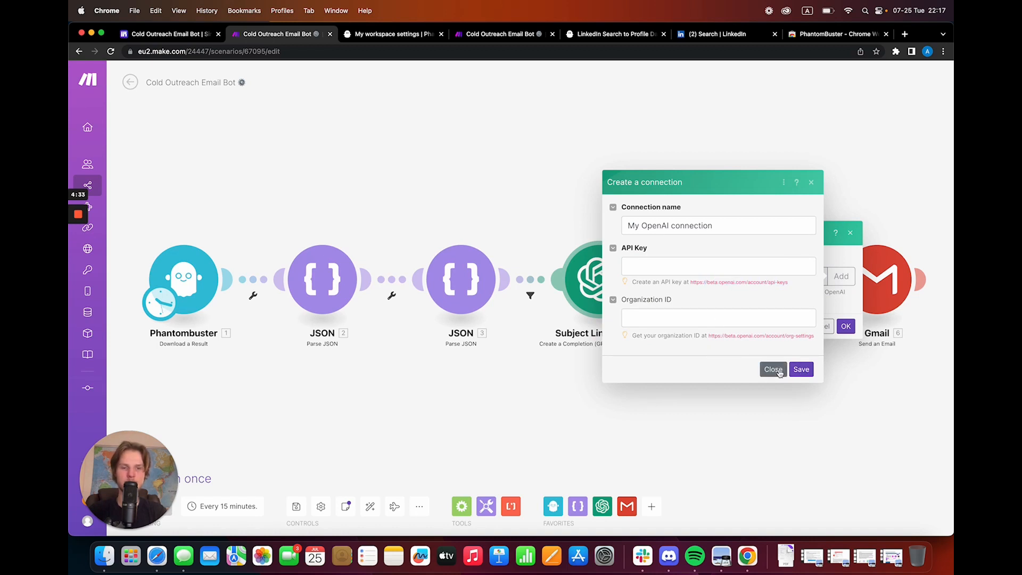
click(773, 369)
click(779, 274)
click(733, 464)
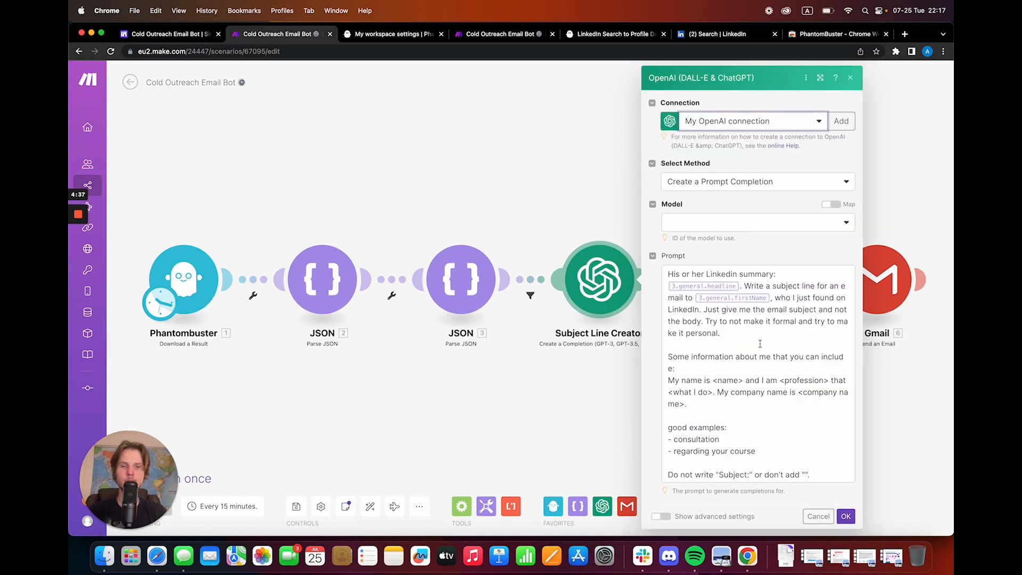
Set the Subject Line Creator's model to GPT-3.5 text-davinci-003 and save the module.
click(779, 229)
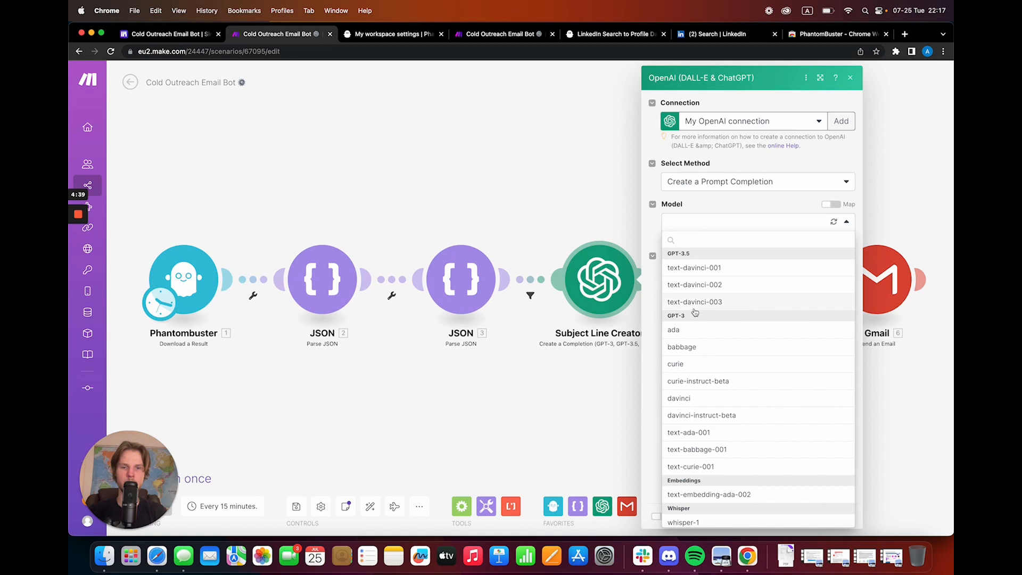
key(ctrl+Up)
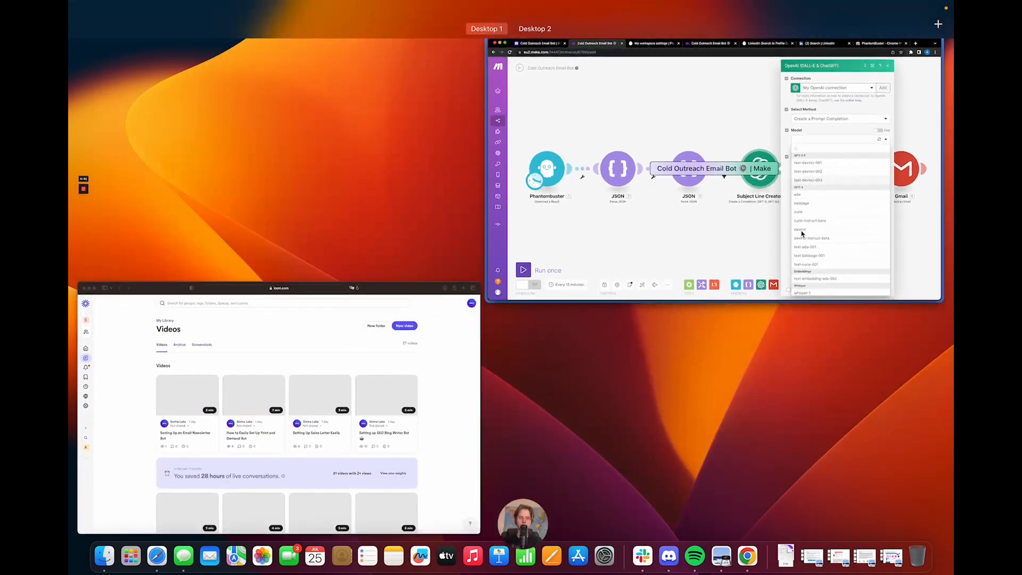
click(800, 231)
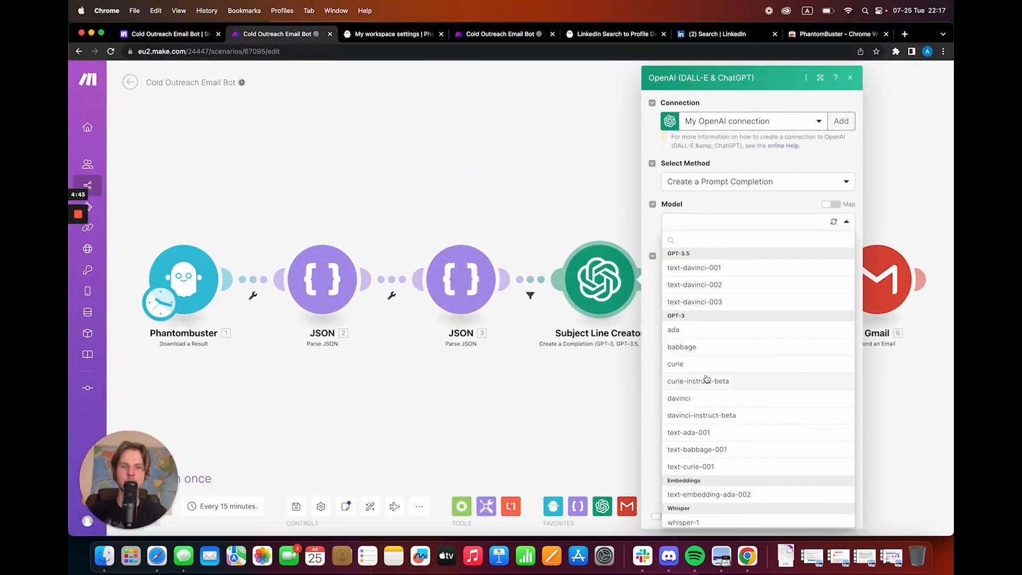
scroll(707, 379, down, 4)
scroll(774, 351, up, 4)
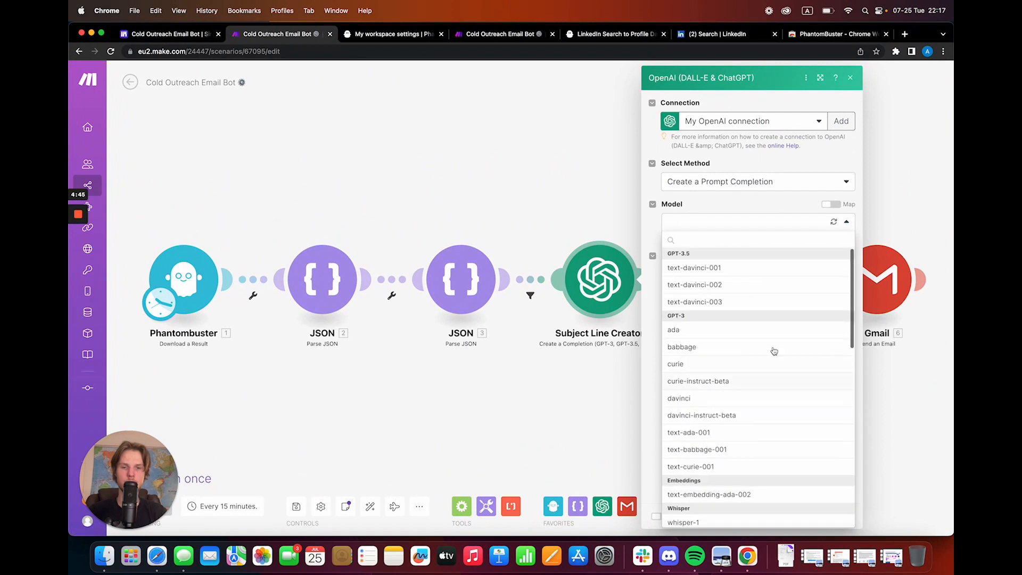
click(719, 302)
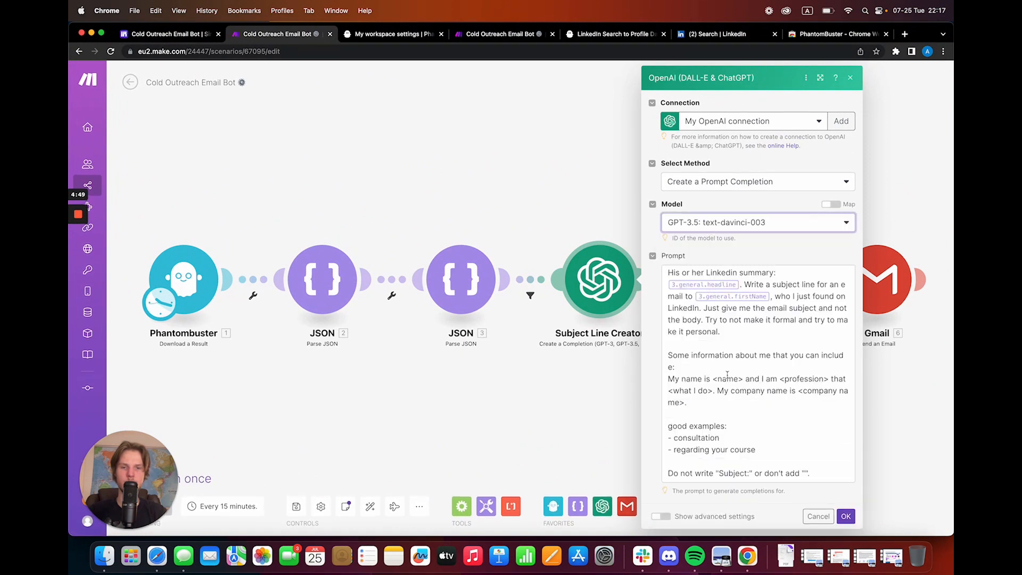
click(727, 379)
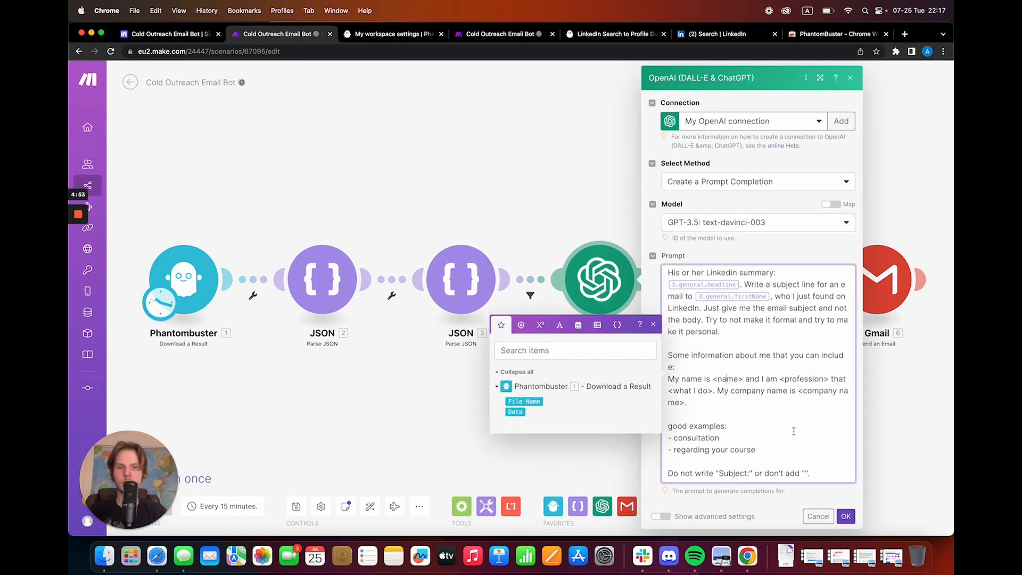
click(846, 517)
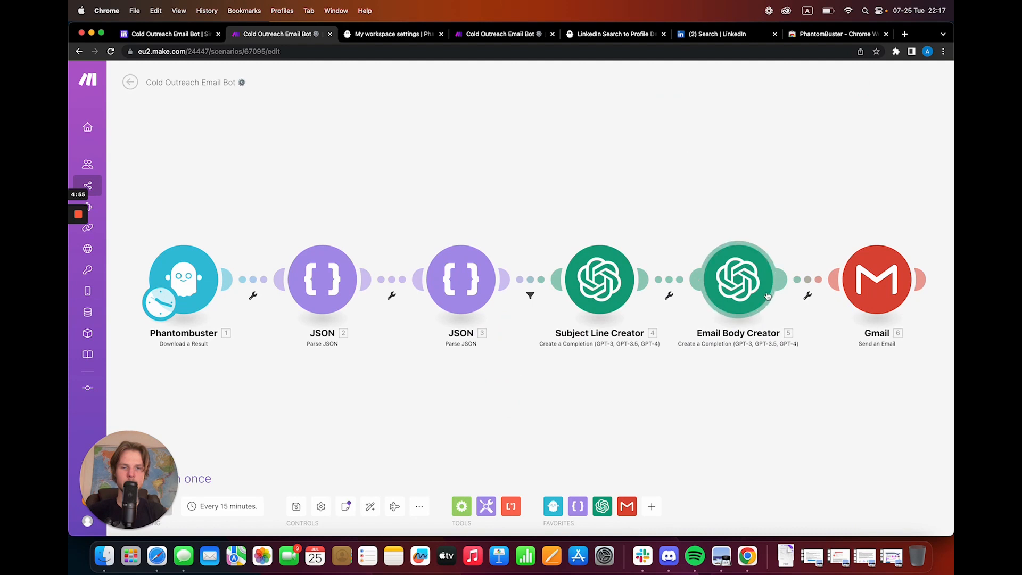
Configure the Email Body Creator module with My OpenAI connection and the text-davinci-003 model, and save it.
click(737, 278)
click(596, 224)
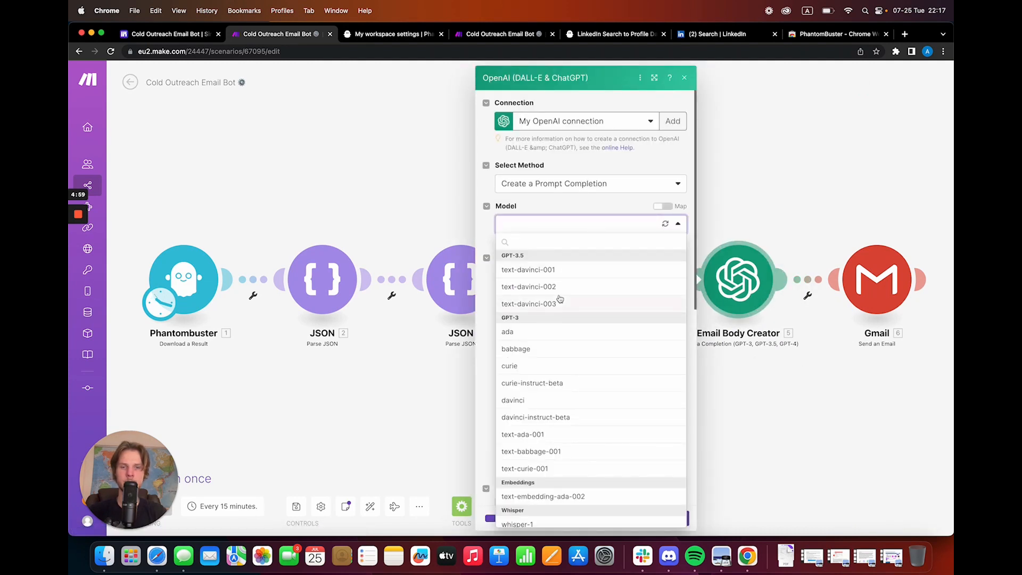
click(560, 302)
click(677, 519)
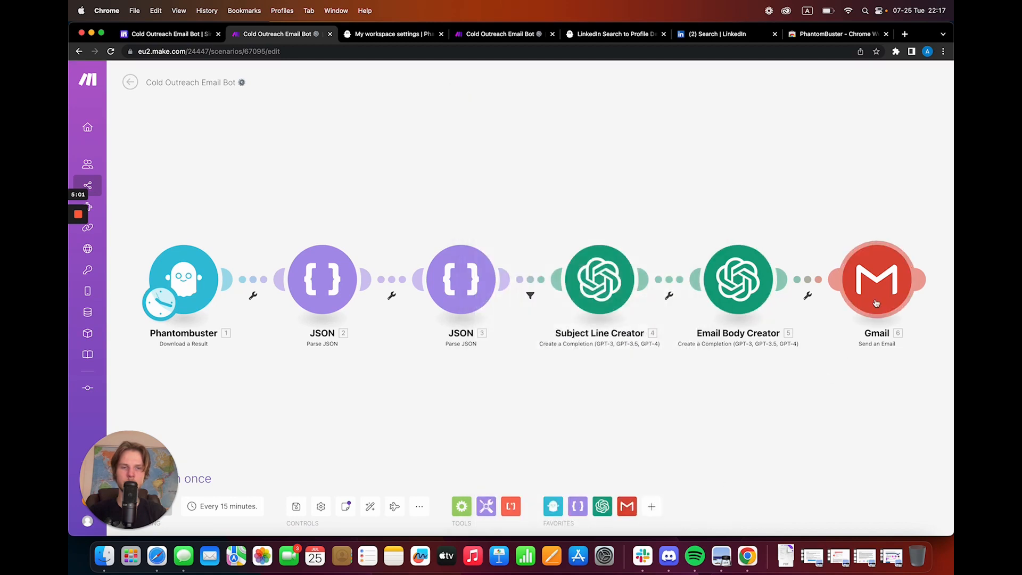
Open the Gmail module and select an existing My Google Restricted connection.
click(875, 303)
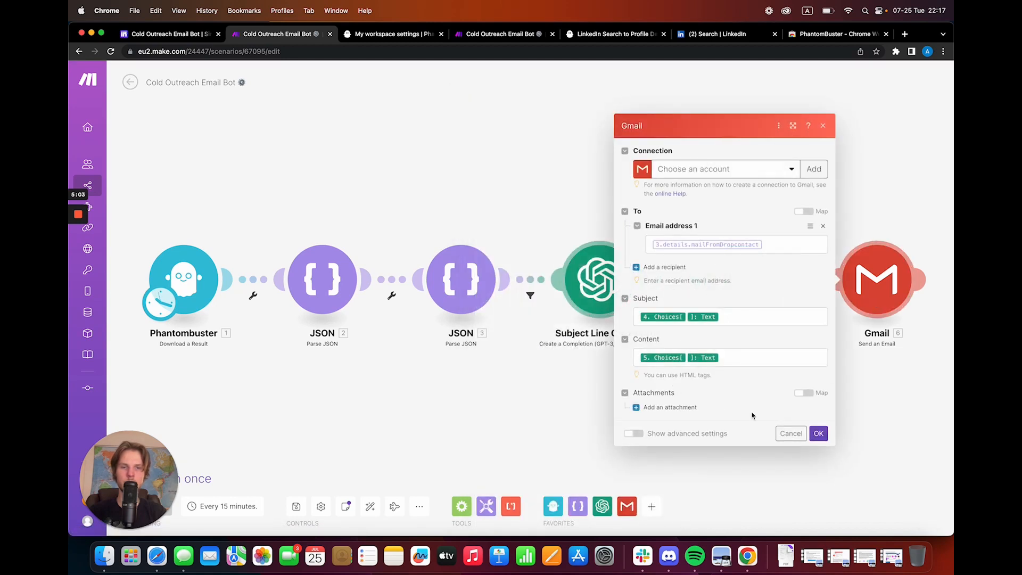
click(725, 169)
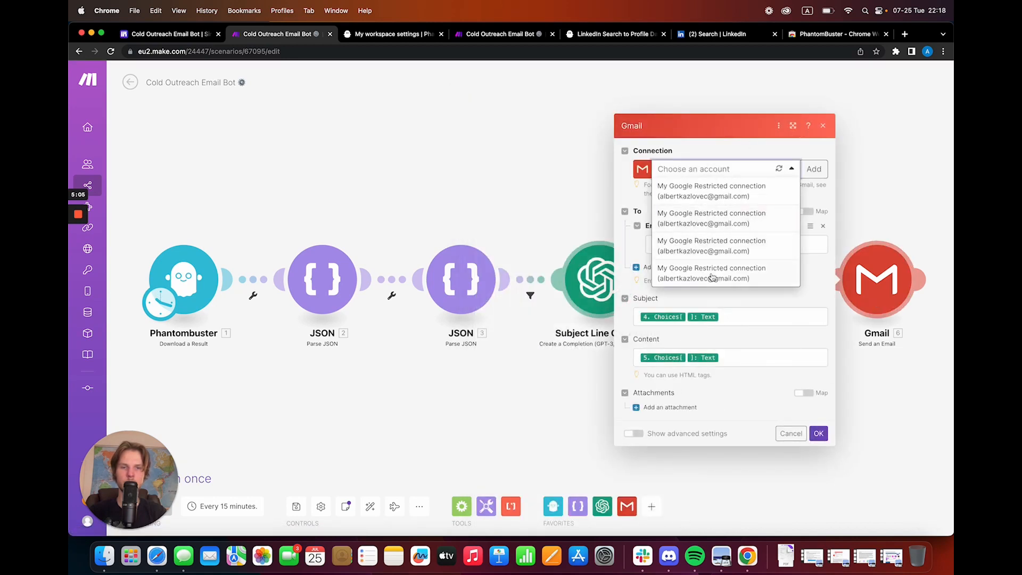
click(727, 234)
Skim the guide for connecting a personal Google account from the new Gmail connection form, and close both.
click(815, 171)
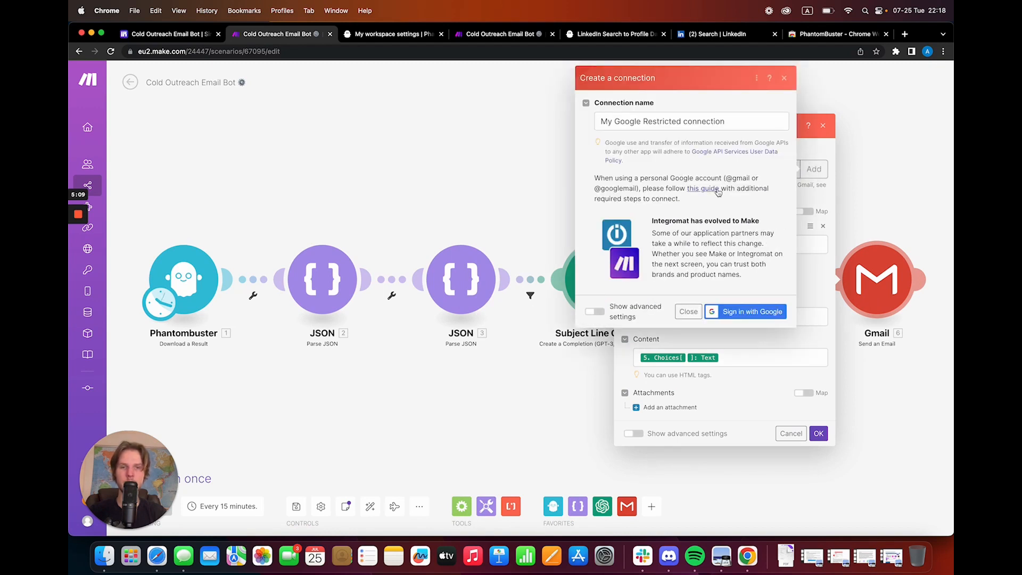
click(702, 189)
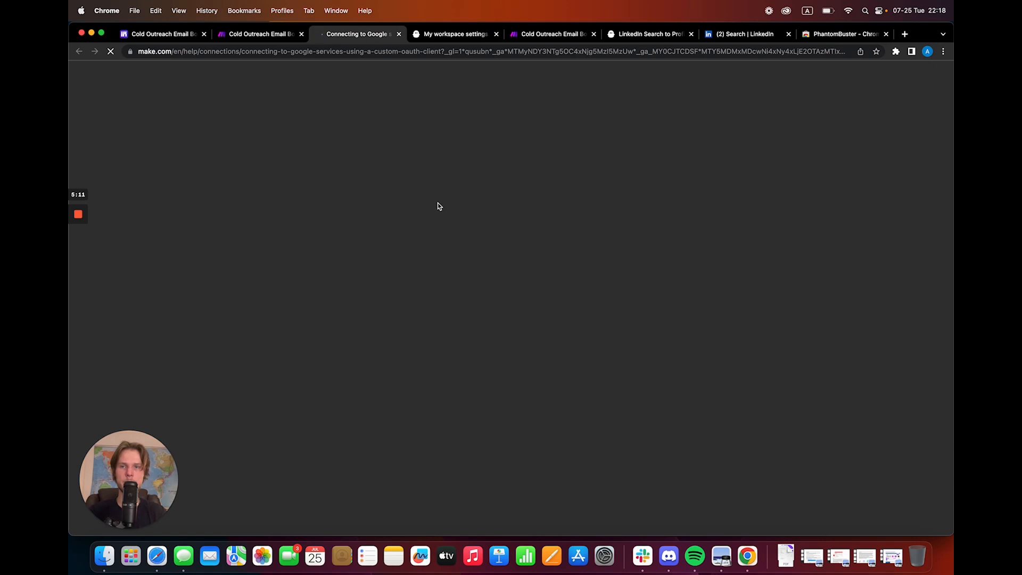
scroll(446, 322, down, 10)
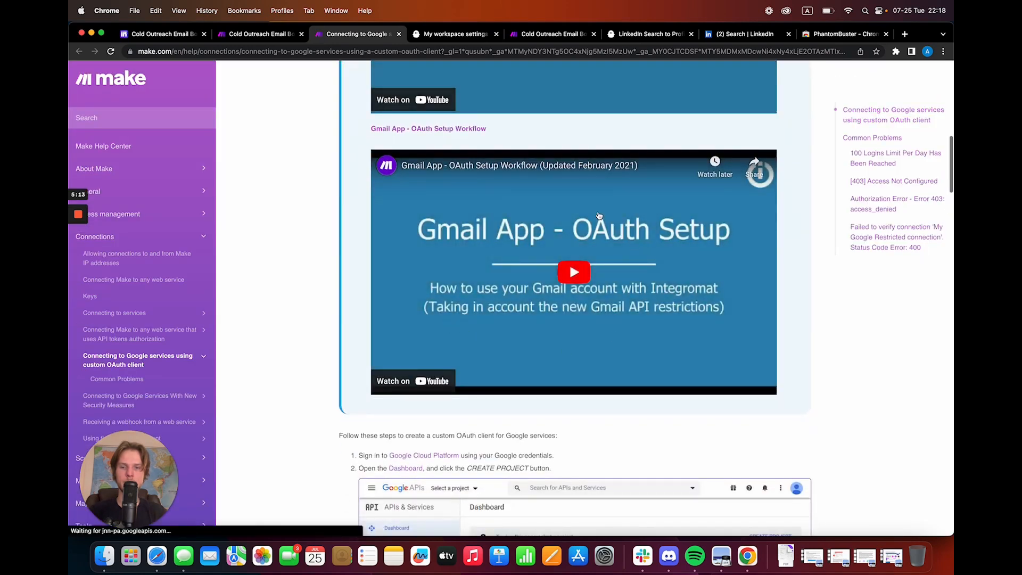
click(287, 35)
click(399, 34)
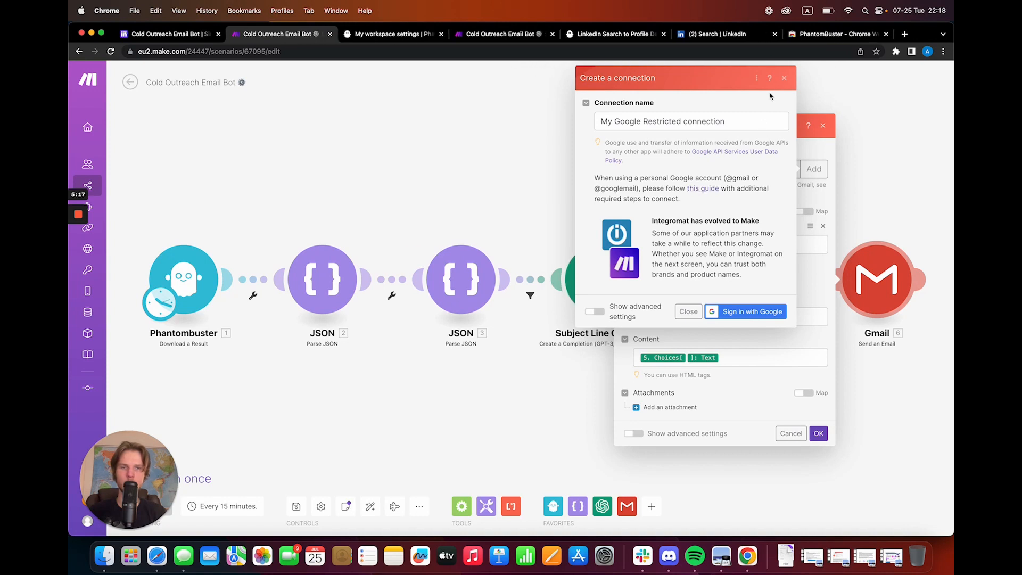
click(783, 79)
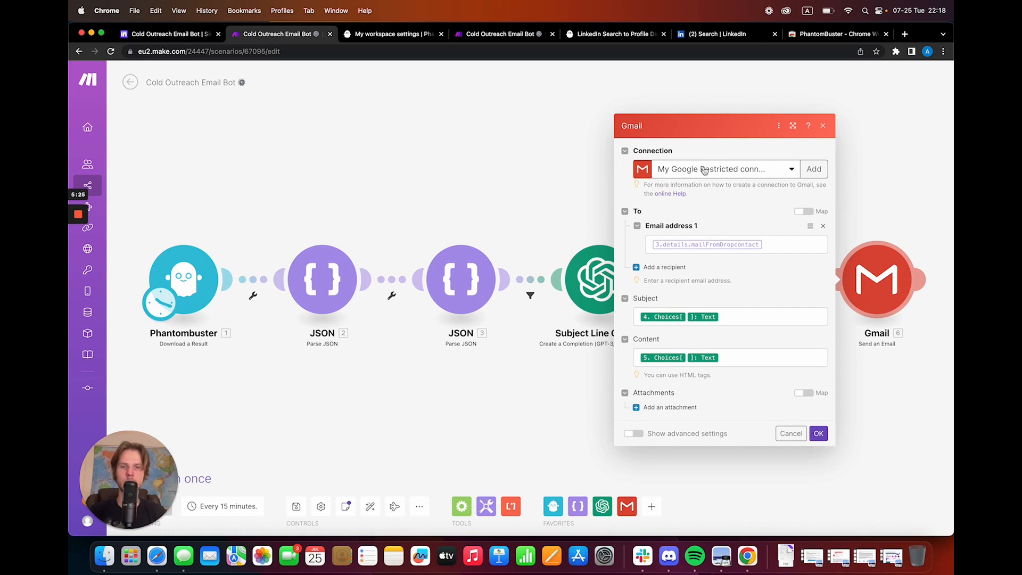
Save the Gmail module settings and run the scenario once.
click(818, 432)
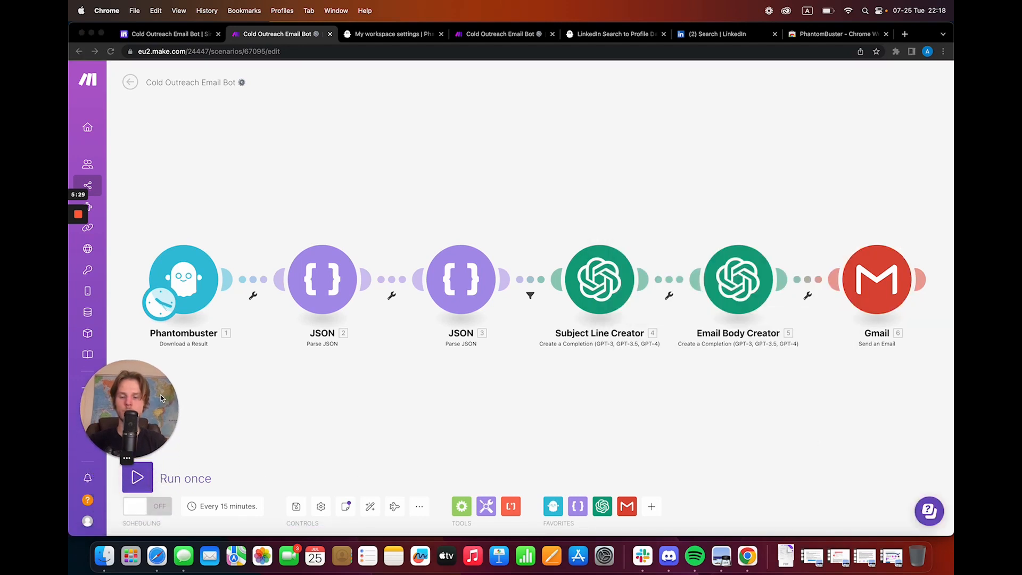
click(150, 485)
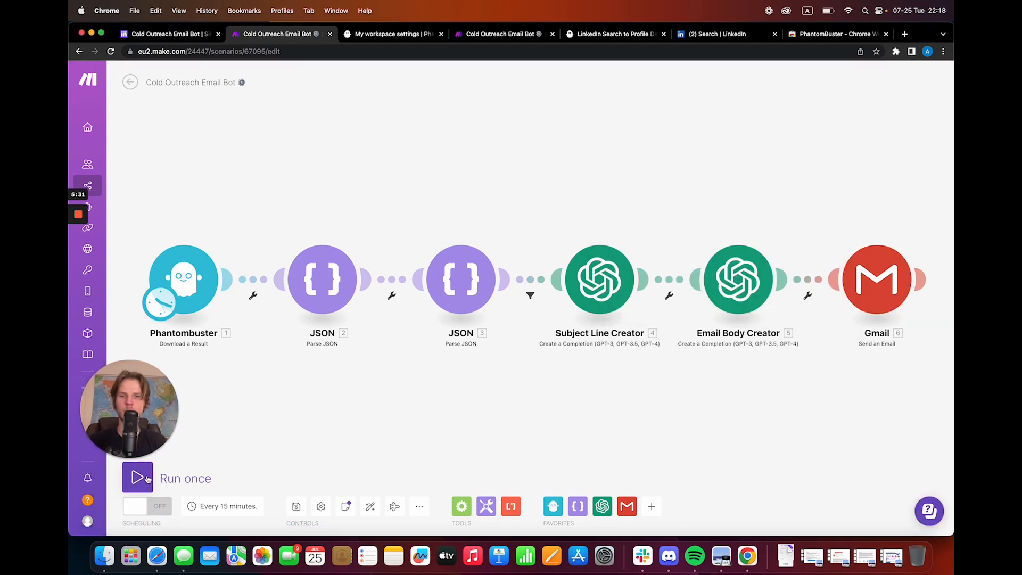
click(148, 478)
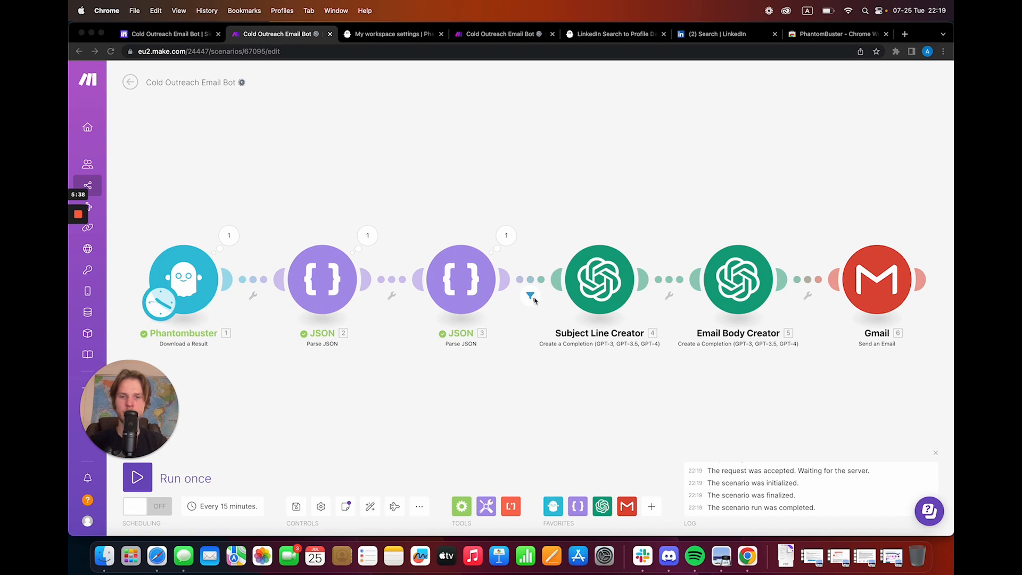
Replace the condition field of the filter before Subject Line Creator with phoneFromDropContact from the second Parse JSON module, and save the filter.
click(527, 318)
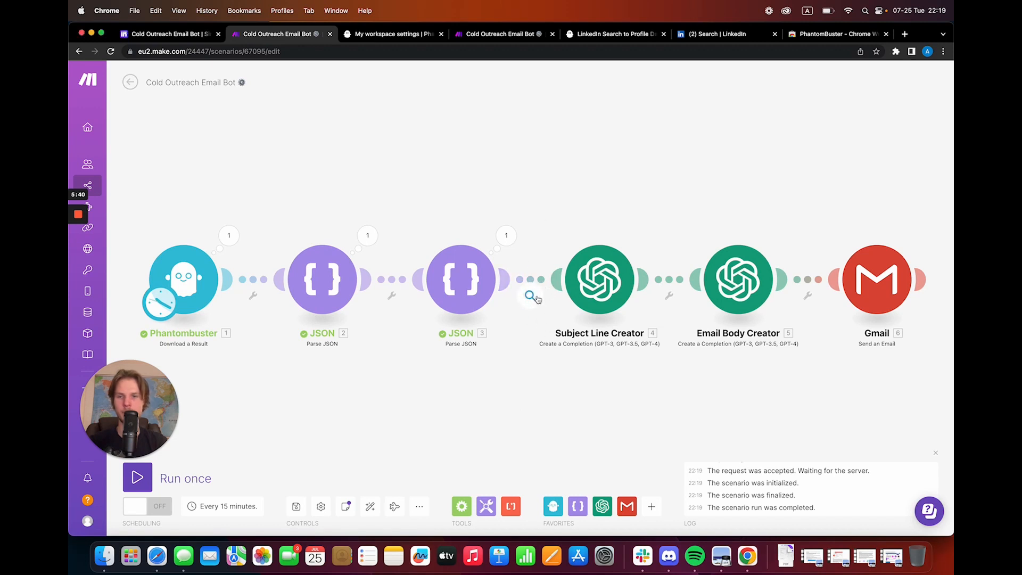
click(531, 296)
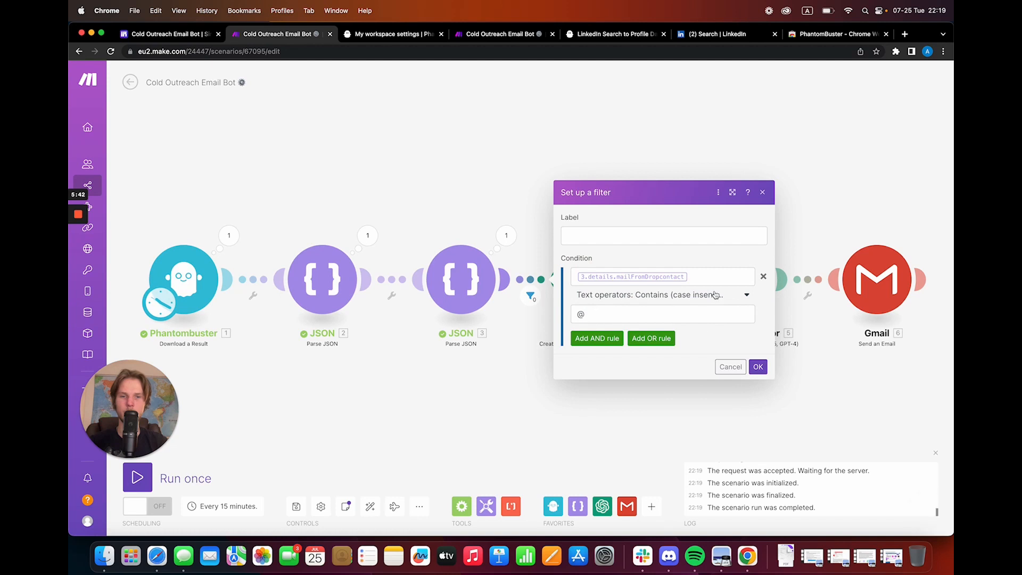
click(709, 275)
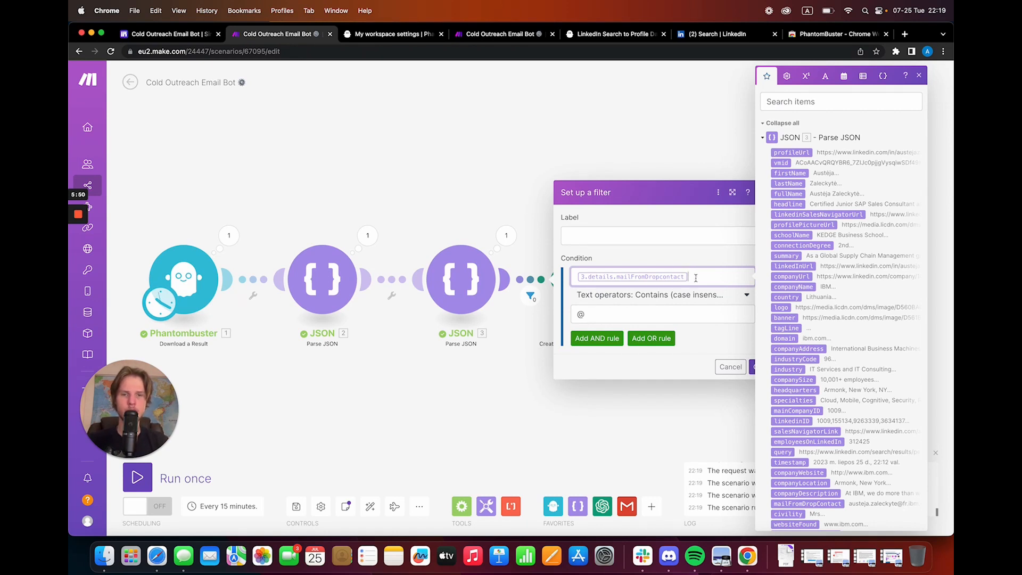
key(BackSpace)
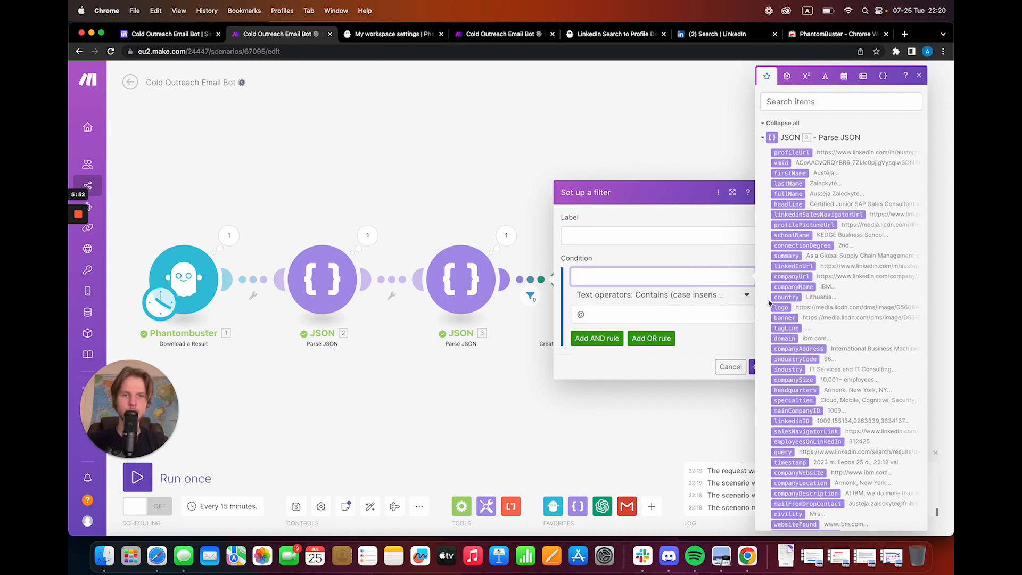
scroll(849, 385, down, 3)
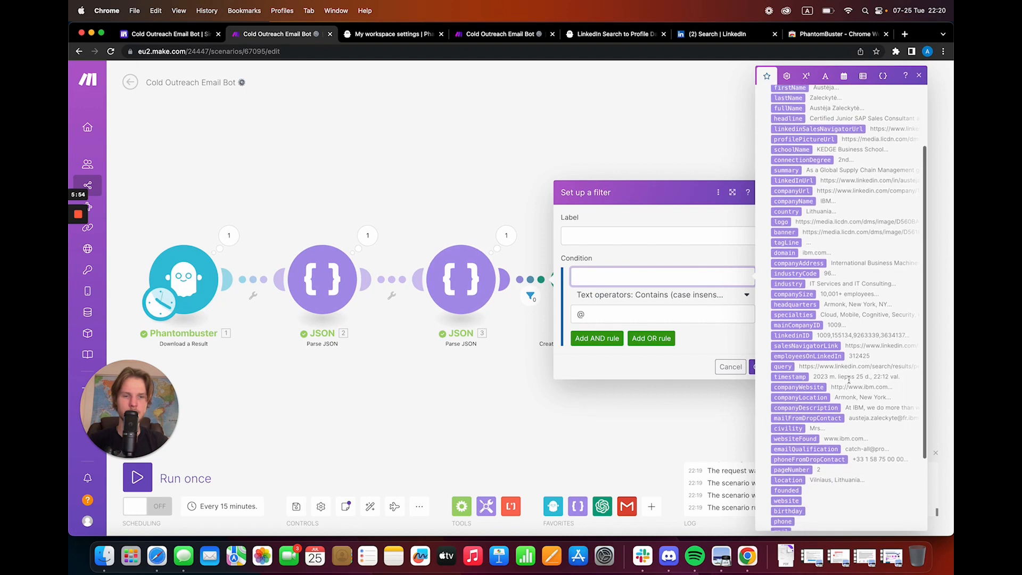
scroll(849, 381, up, 3)
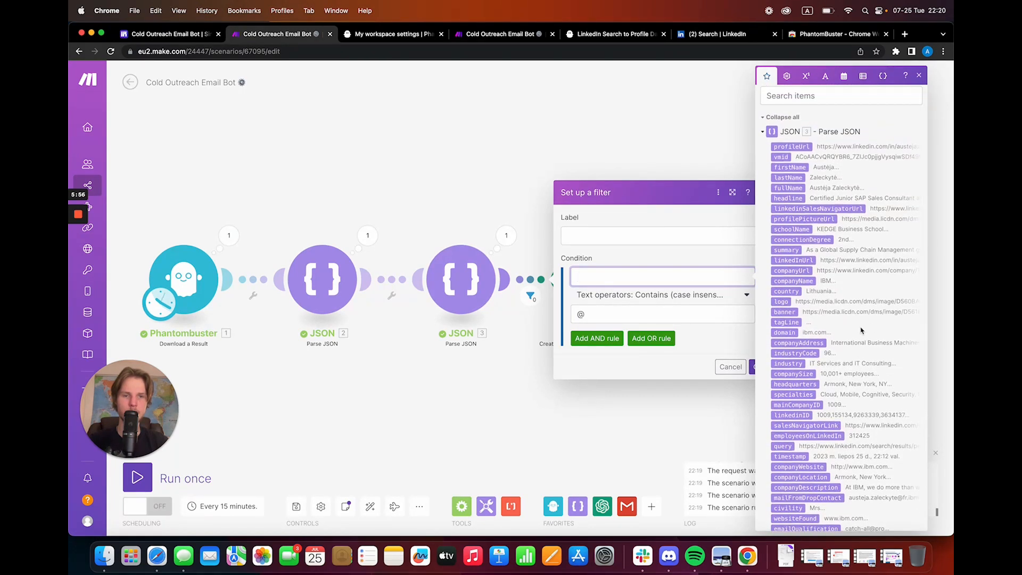
scroll(861, 330, down, 3)
scroll(860, 327, down, 2)
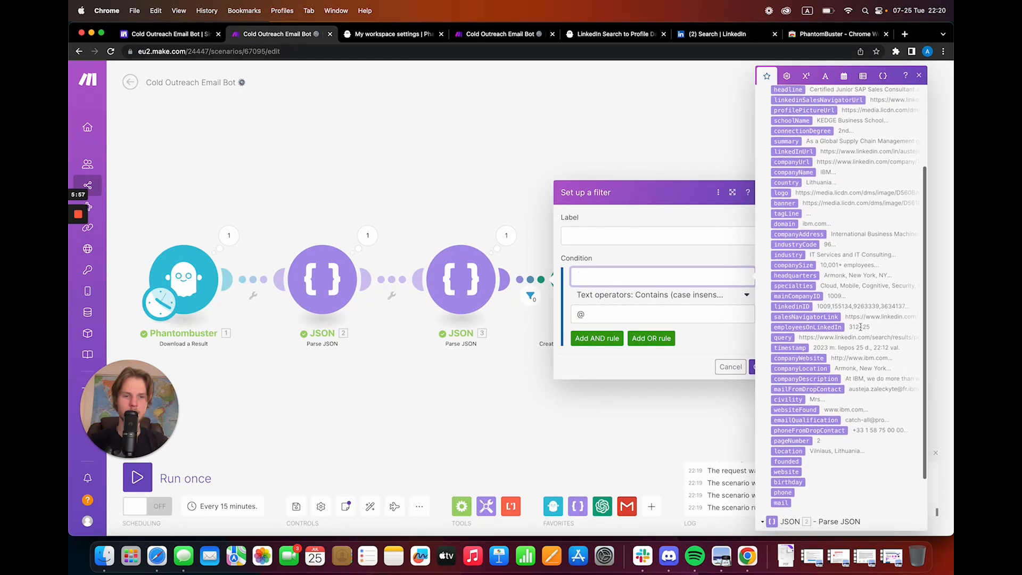
click(838, 432)
click(761, 368)
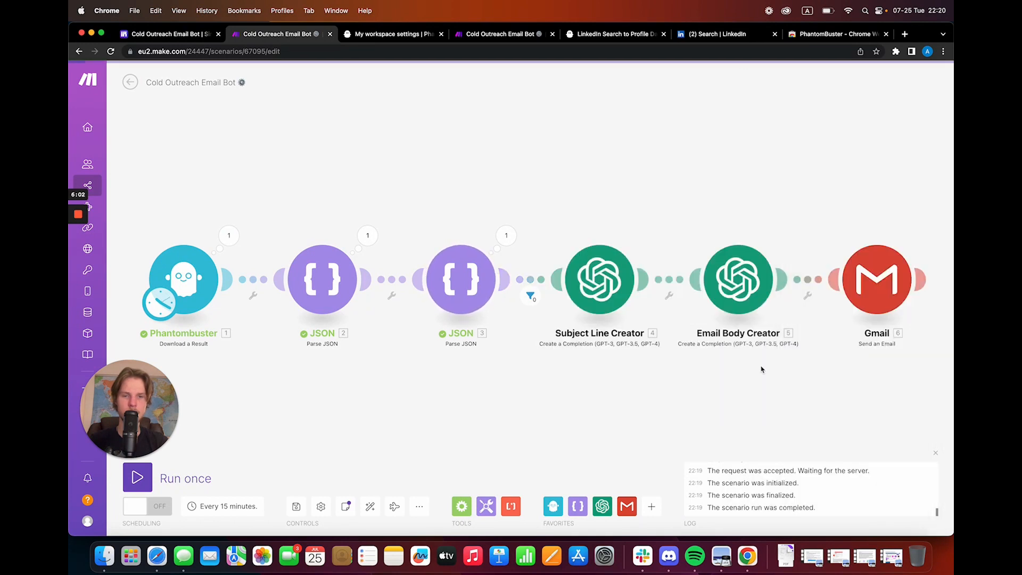
Replace the outdated headline and first-name variables in the Subject Line Creator prompt with headline and firstName from JSON module 3, and save.
click(600, 279)
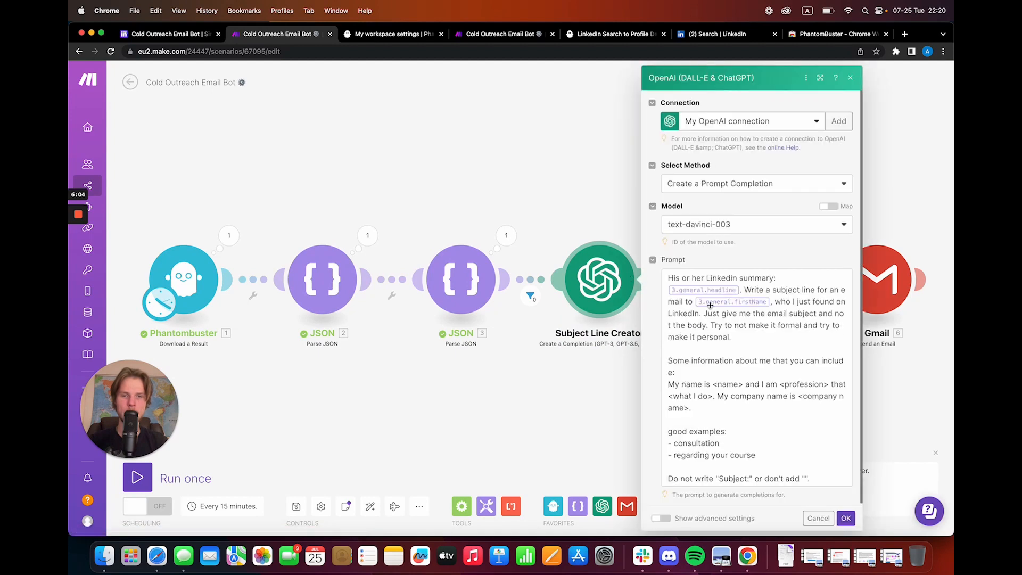
click(742, 292)
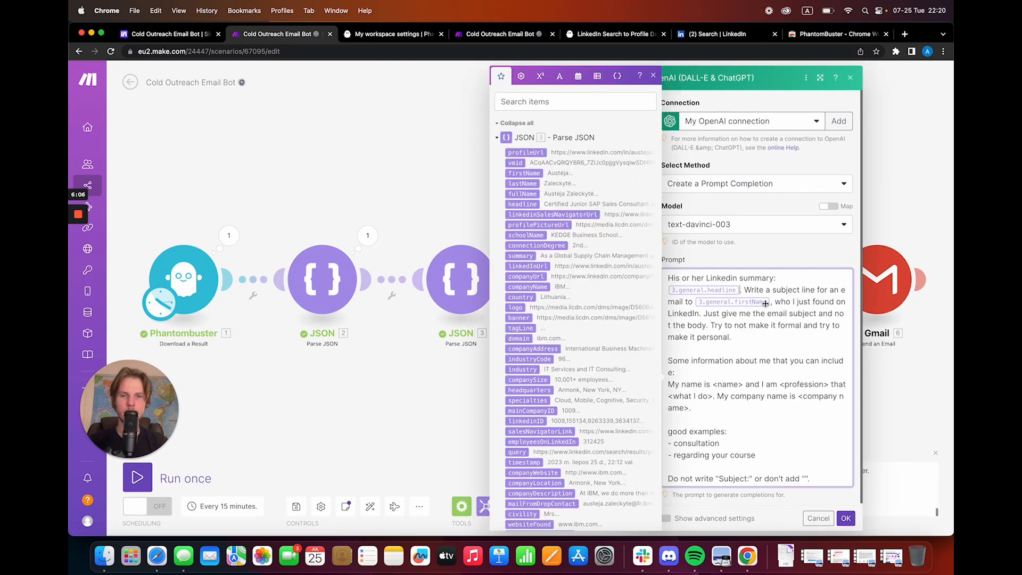
key(BackSpace)
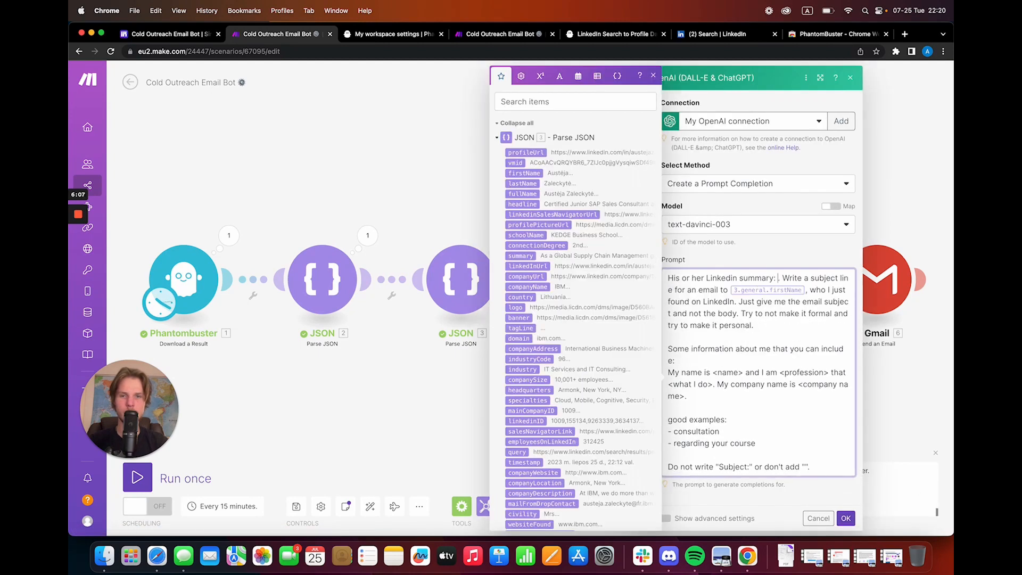
click(528, 205)
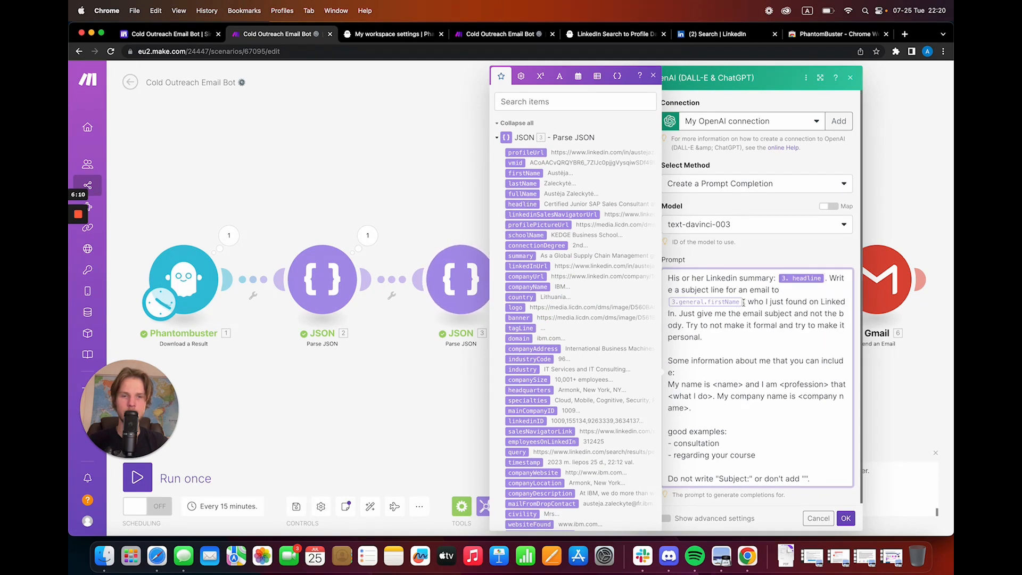
key(BackSpace)
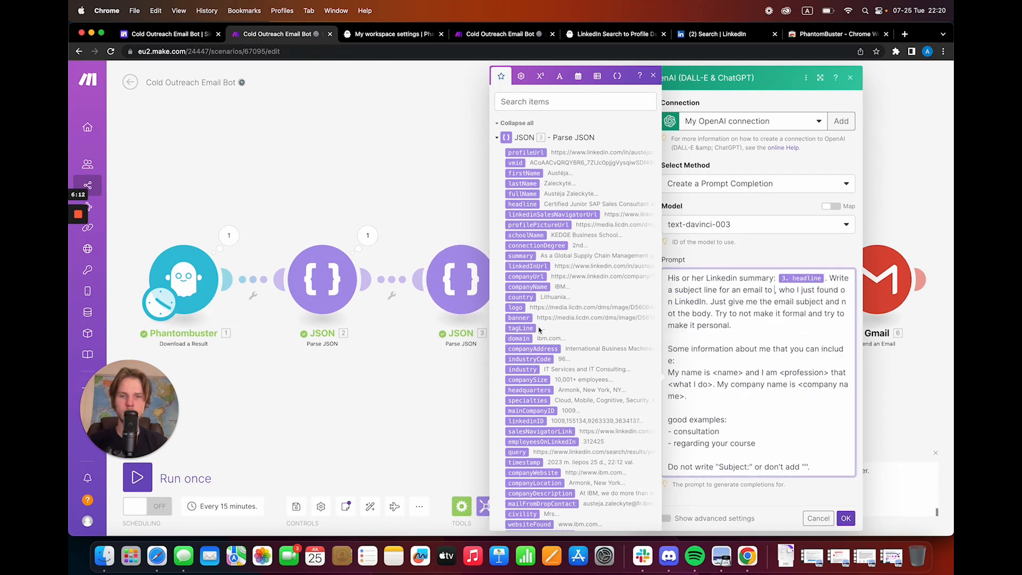
scroll(567, 296, down, 2)
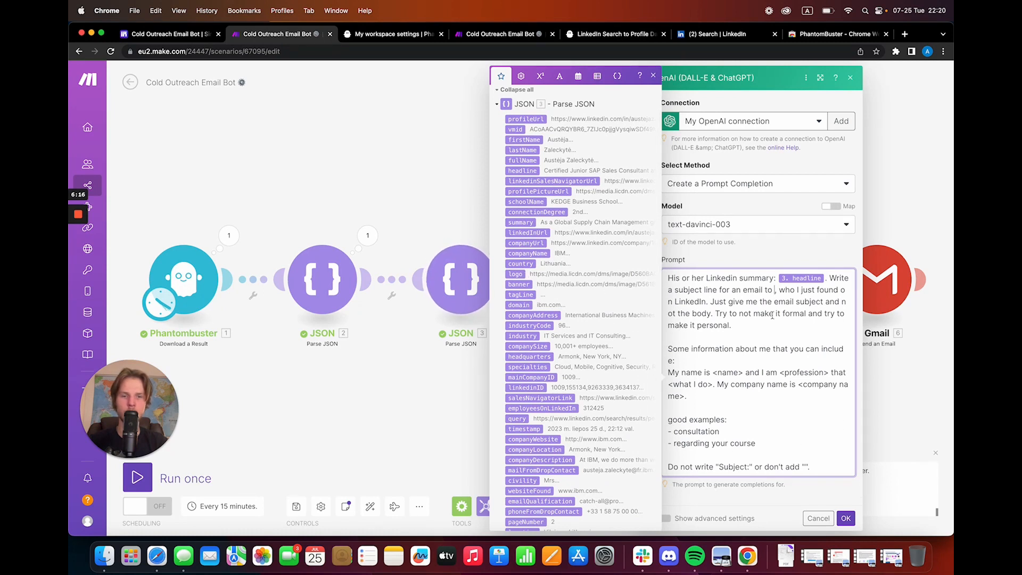
scroll(575, 255, up, 2)
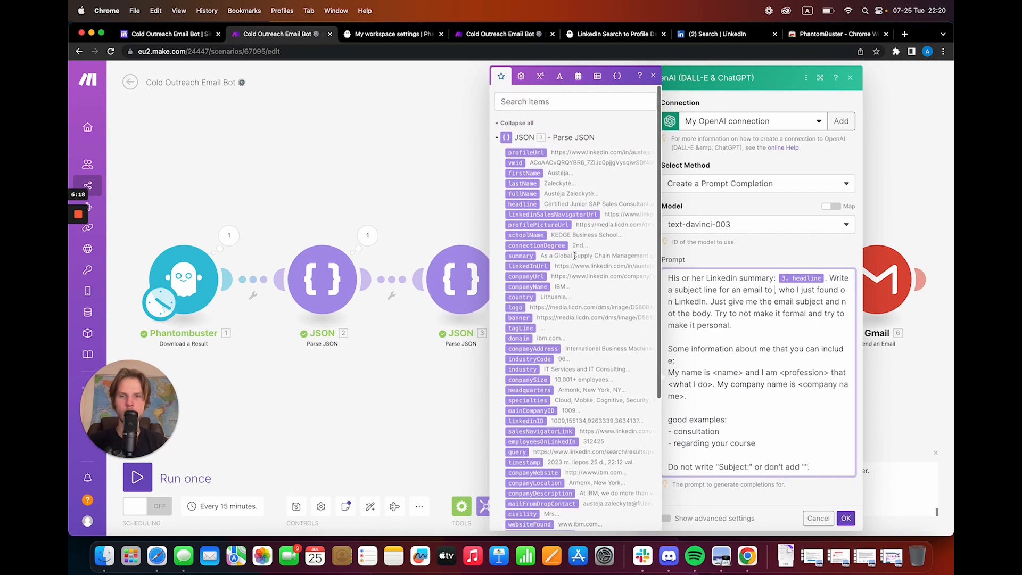
click(534, 174)
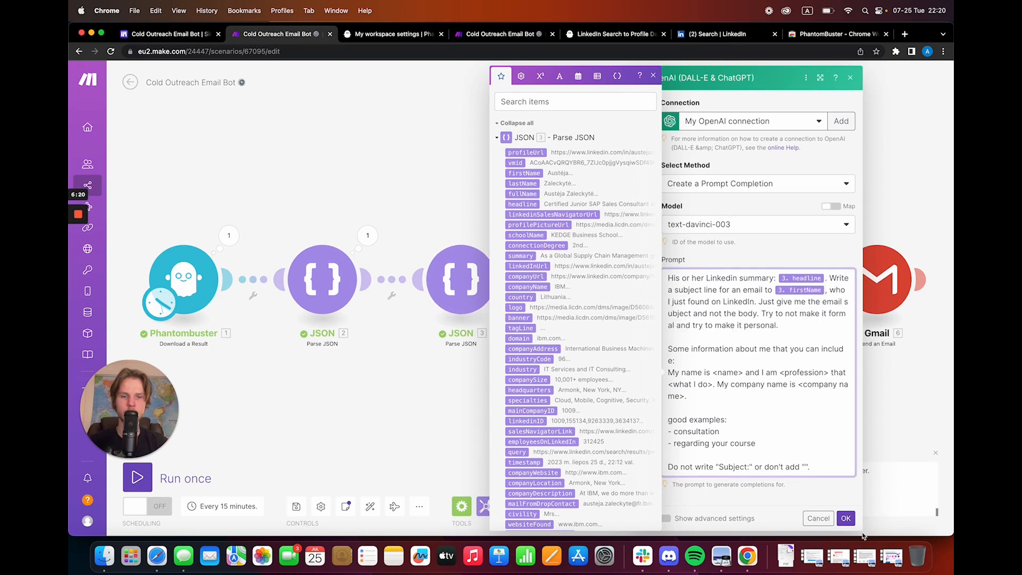
click(846, 517)
Remap the Email Body Creator prompt's LinkedIn summary and recipient variables to headline and firstName from JSON module 3, and save the module.
click(732, 286)
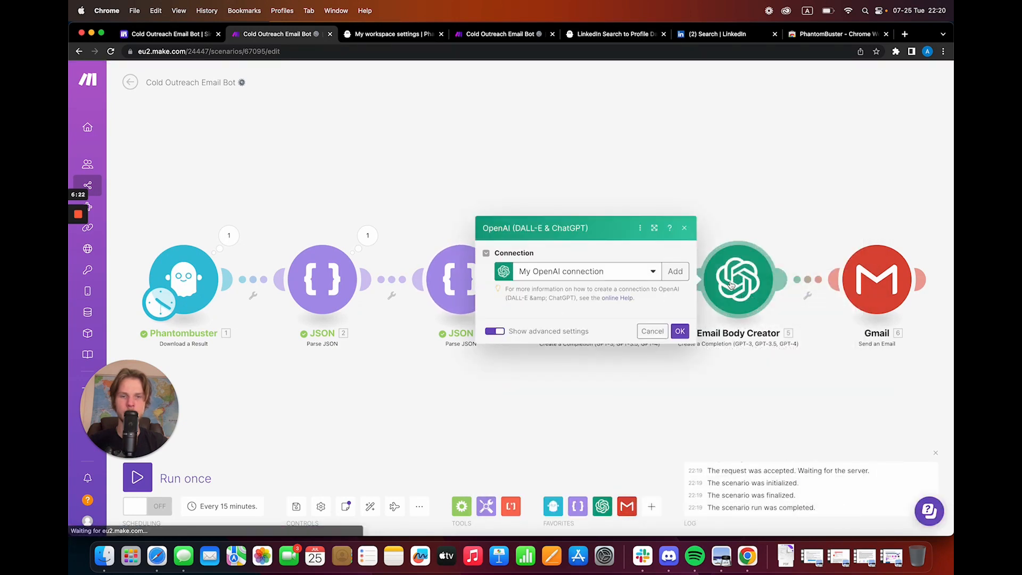
scroll(589, 236, down, 2)
click(576, 247)
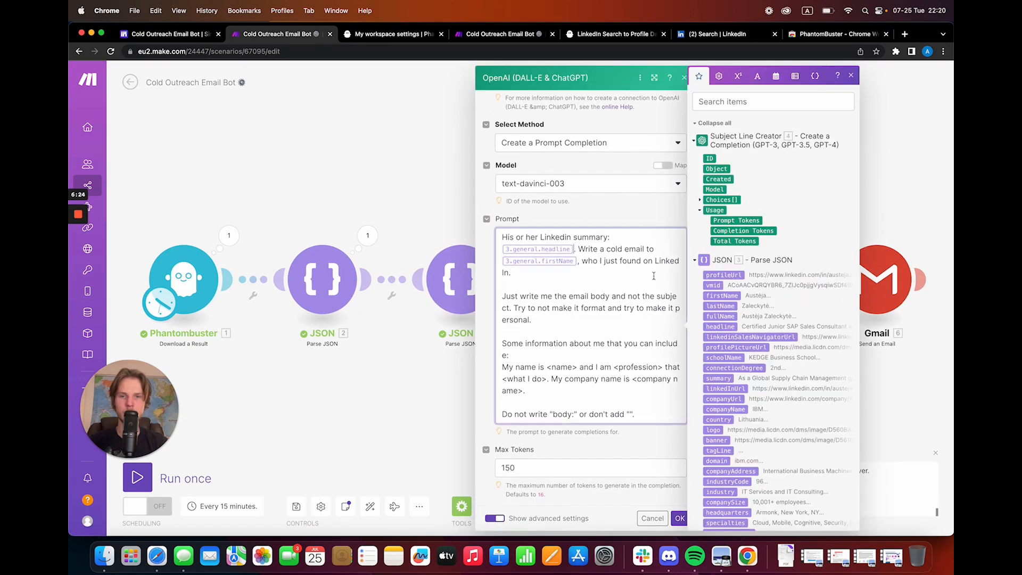
key(BackSpace)
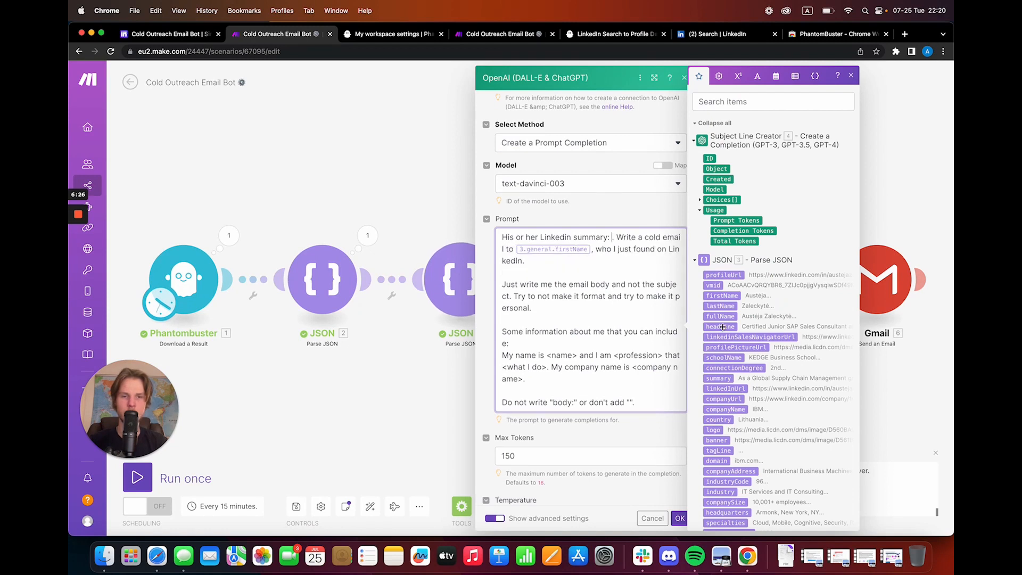
click(723, 326)
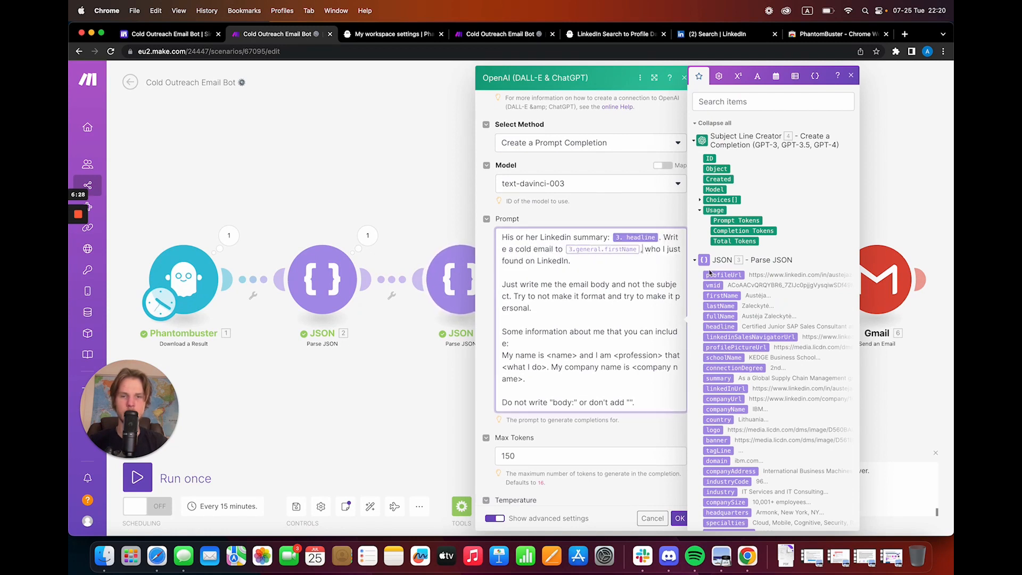
key(BackSpace)
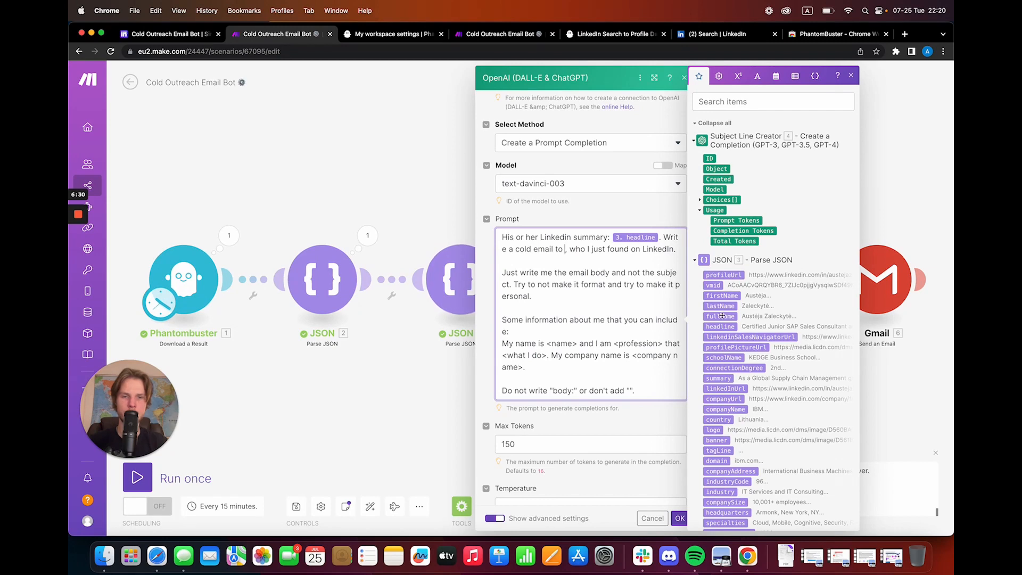
click(725, 296)
scroll(591, 373, down, 3)
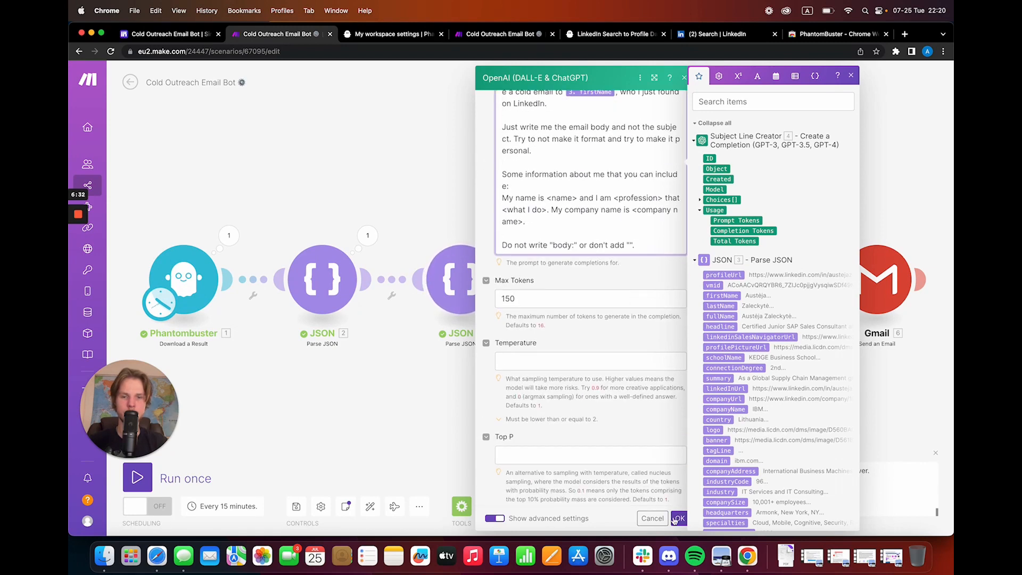
click(680, 520)
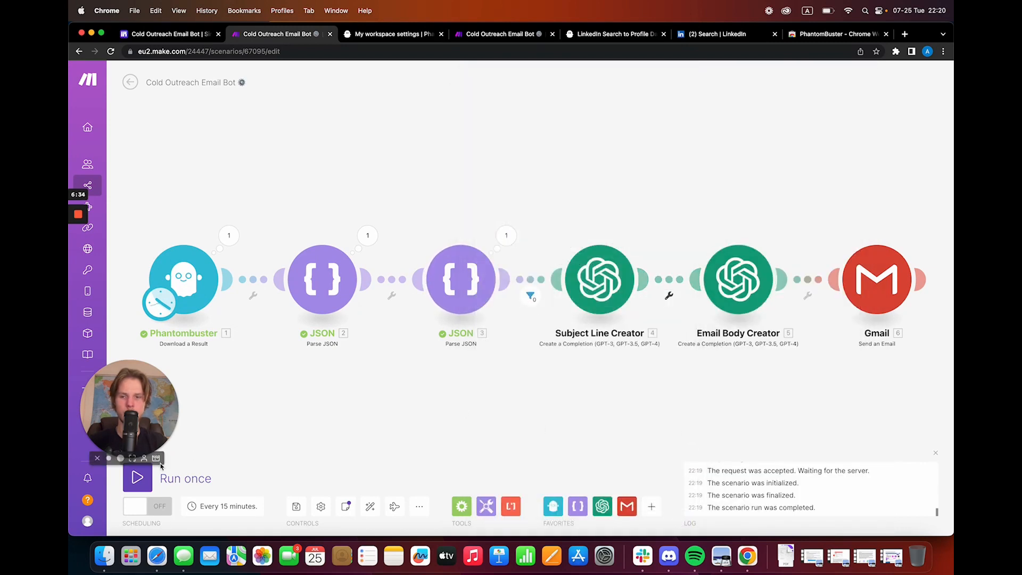
Run the scenario once and review the filter results, both Parse JSON modules' JSON string mappings and the Subject Line Creator prompt.
click(148, 482)
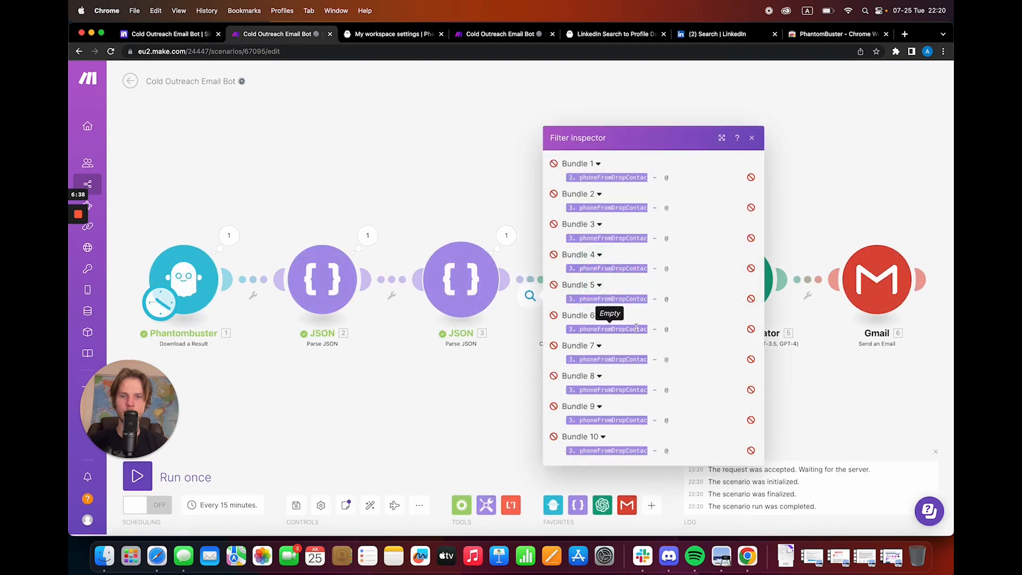
click(481, 284)
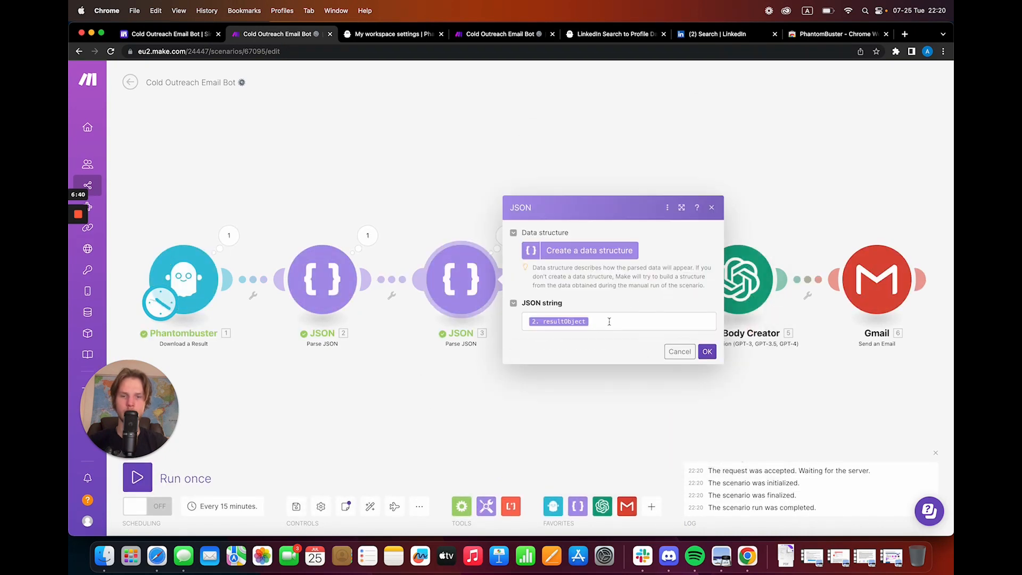
click(582, 437)
click(336, 293)
click(452, 320)
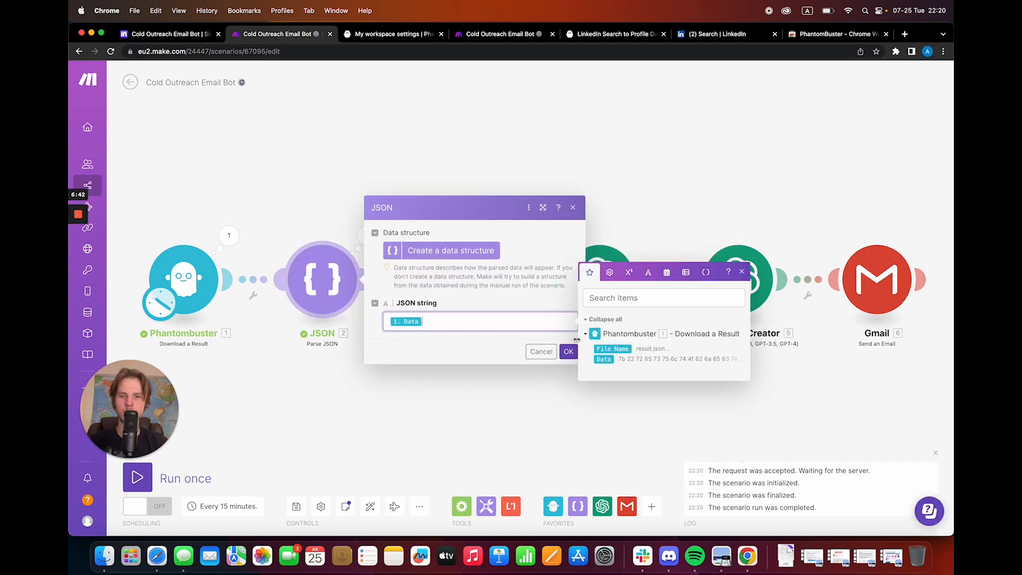
click(567, 349)
click(589, 274)
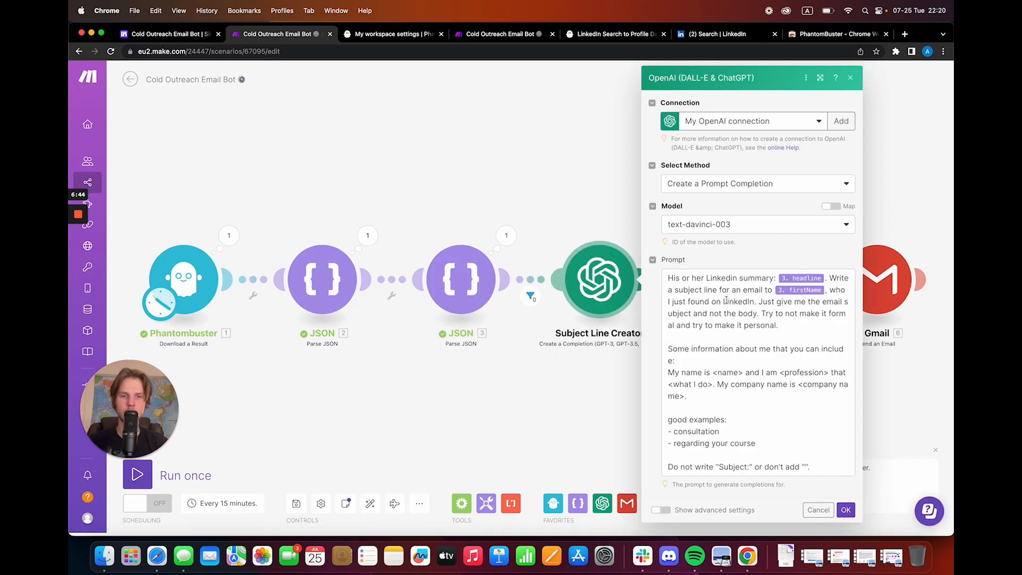
click(789, 281)
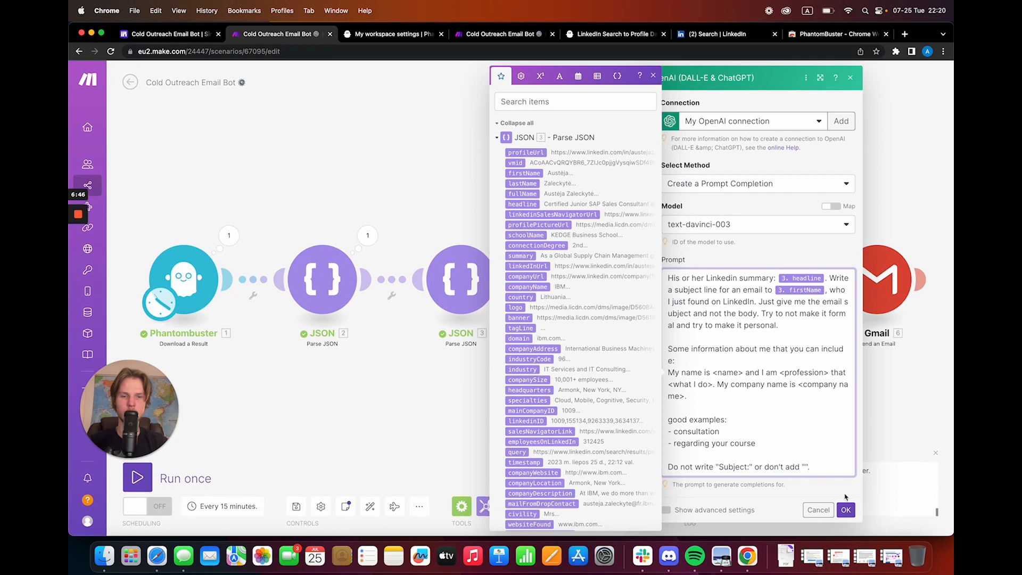
click(845, 510)
Reopen the filter between the second Parse JSON module and Subject Line Creator, and open its condition field for editing.
click(535, 282)
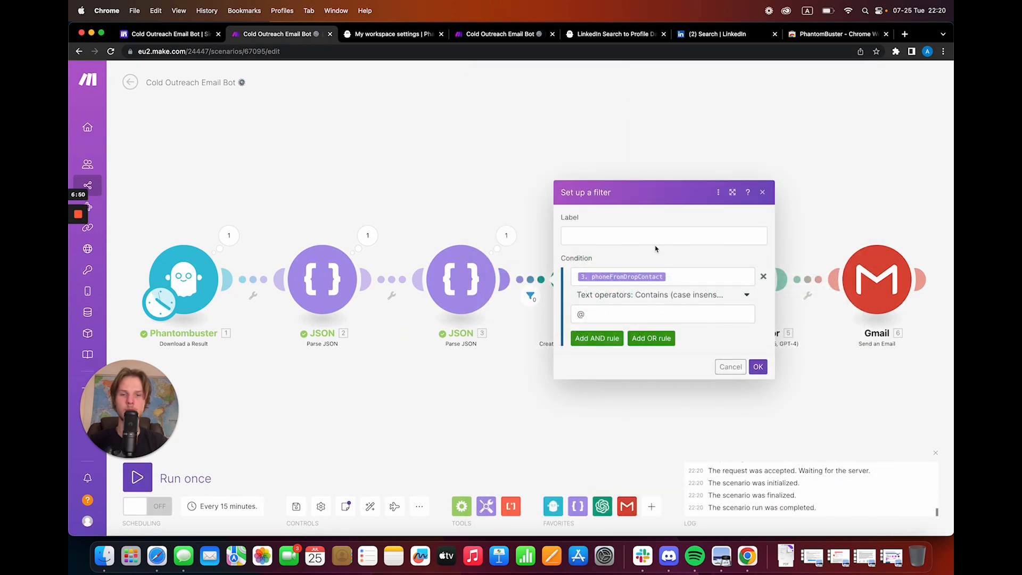
click(674, 276)
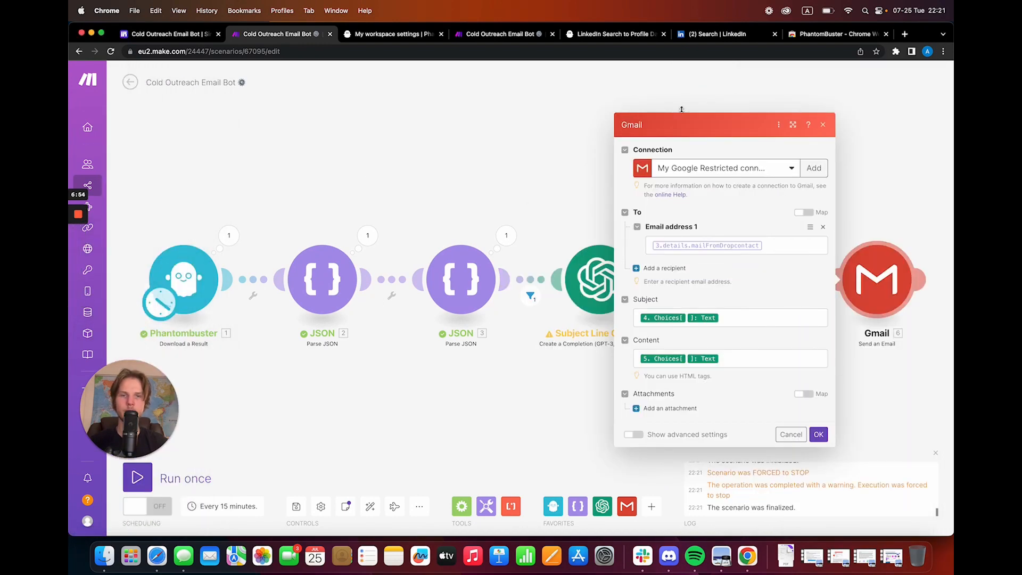
Replace the mapped recipient in the Gmail module with a personal test email address and save the module.
click(823, 124)
click(877, 279)
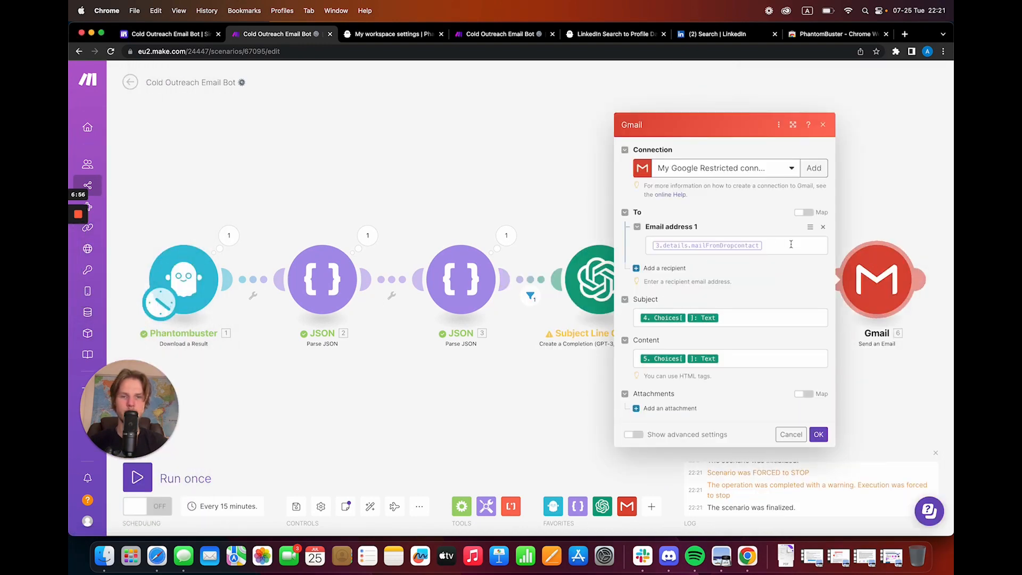
click(791, 245)
key(BackSpace)
text(j)
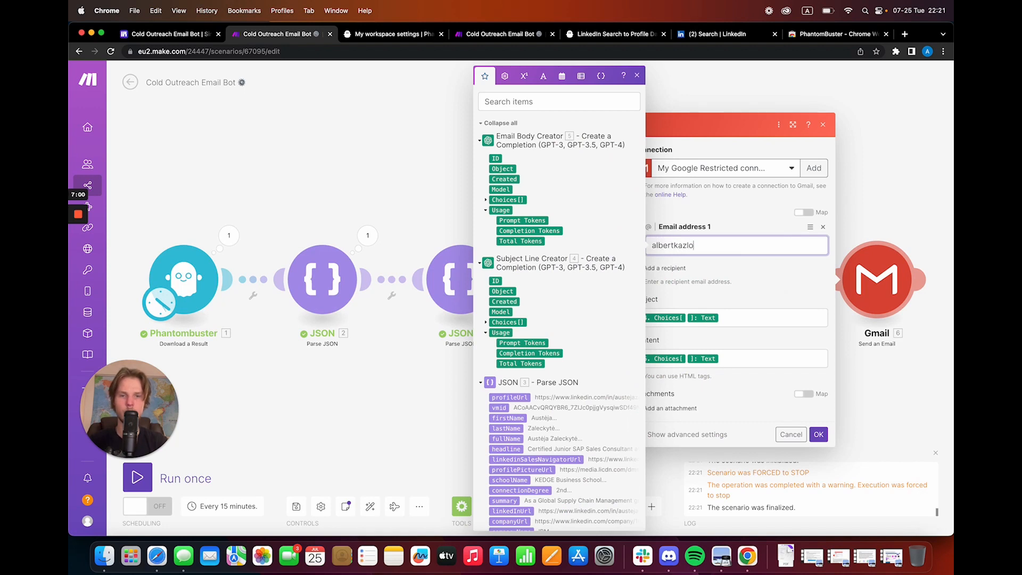
text(.com)
click(732, 297)
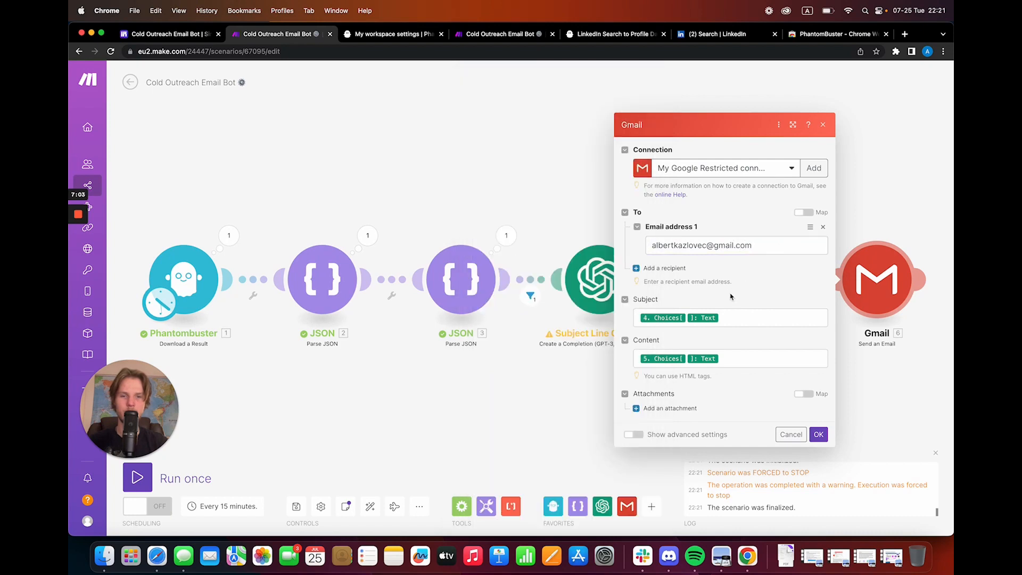
click(818, 434)
Run the scenario once and switch to the Gmail inbox to check the generated outreach emails.
click(138, 483)
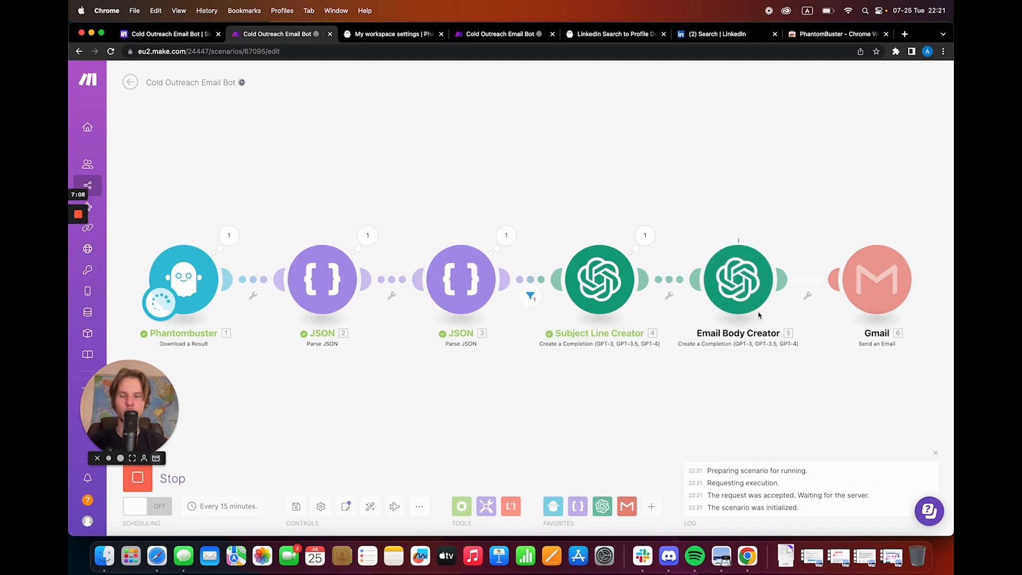
click(78, 253)
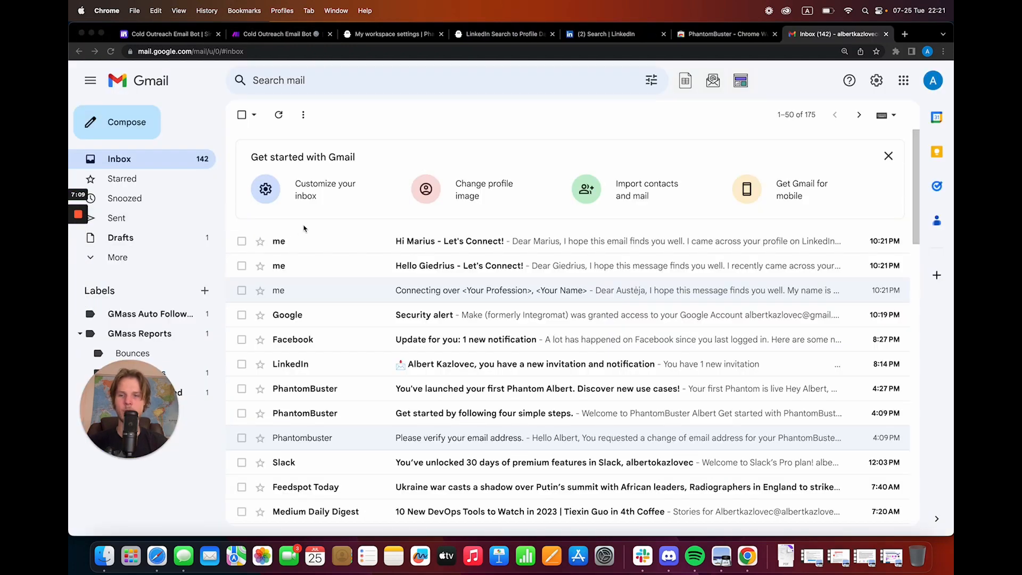
Open the newest outreach email, examine its subject line, greeting, body text and closing, and switch back to the Cold Outreach Email Bot scenario in Make.
click(353, 245)
drag(279, 152, 339, 150)
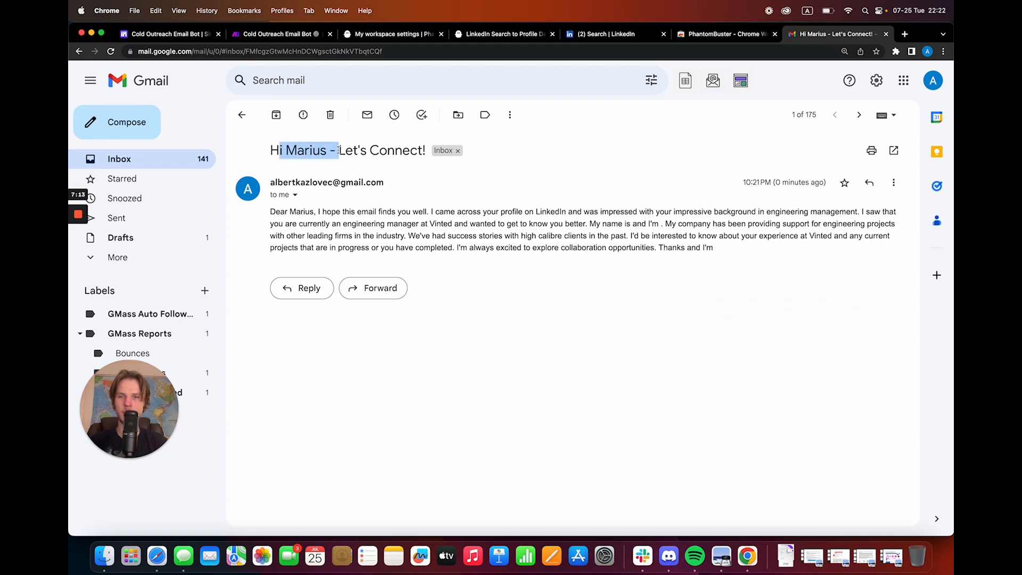
click(349, 212)
drag(345, 222, 626, 236)
click(626, 236)
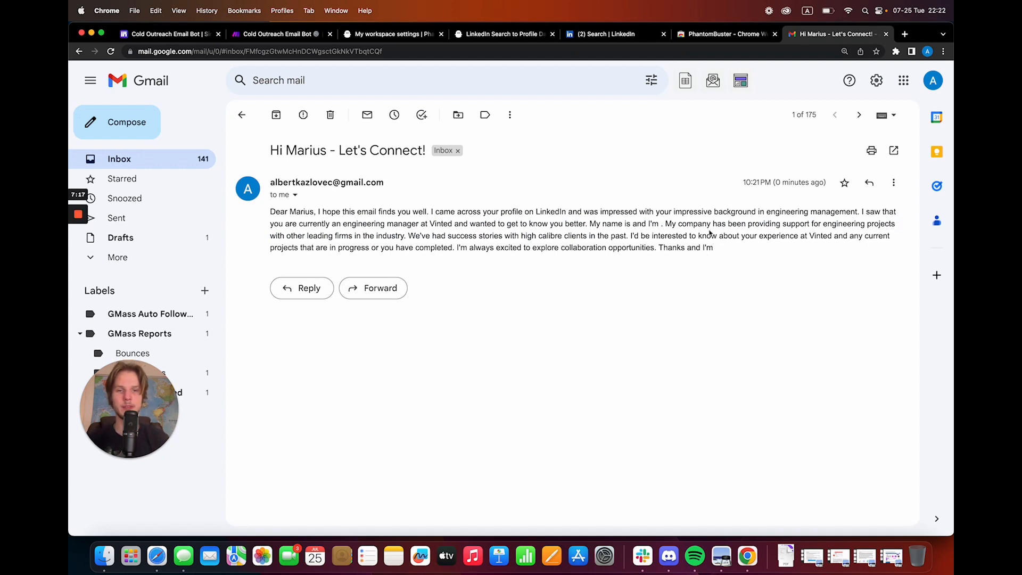
drag(719, 247, 616, 244)
click(616, 244)
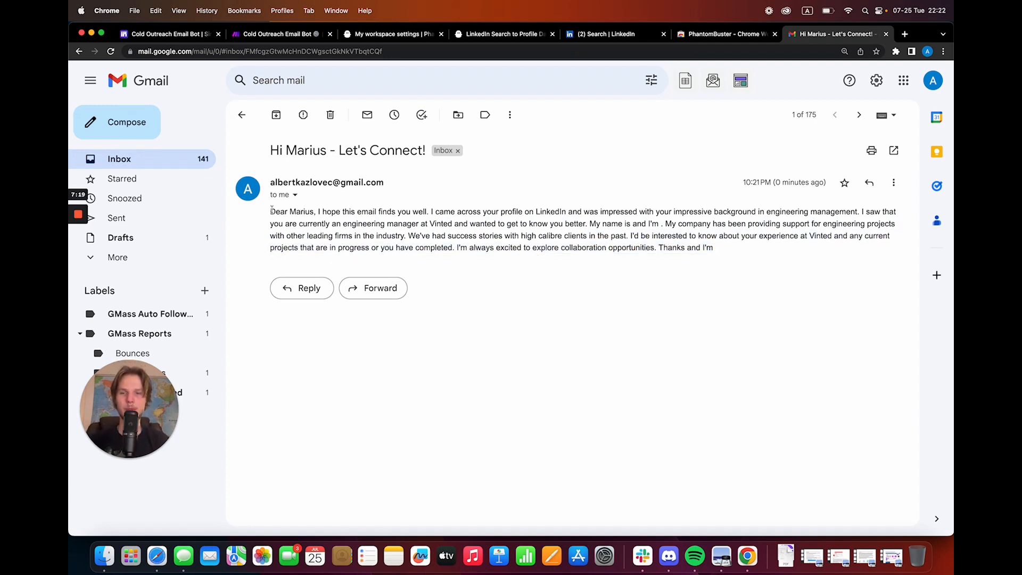
drag(269, 213, 325, 213)
click(326, 212)
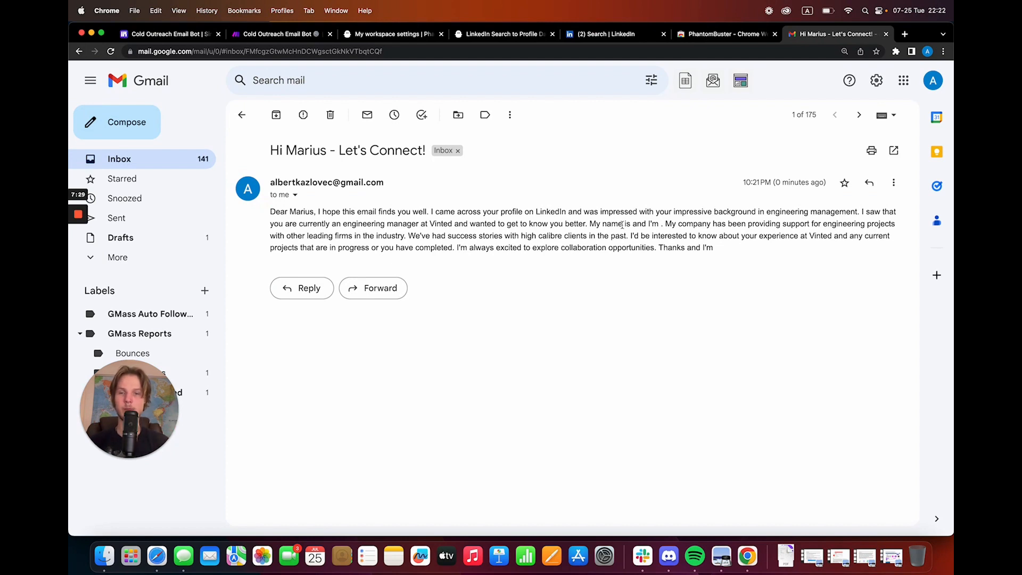
click(306, 36)
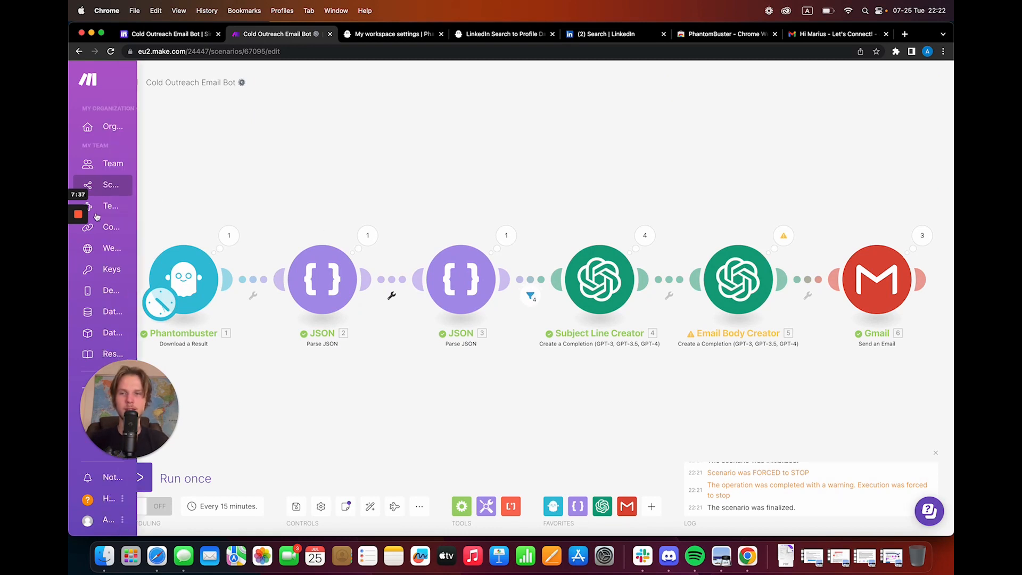
mouse_move(77, 217)
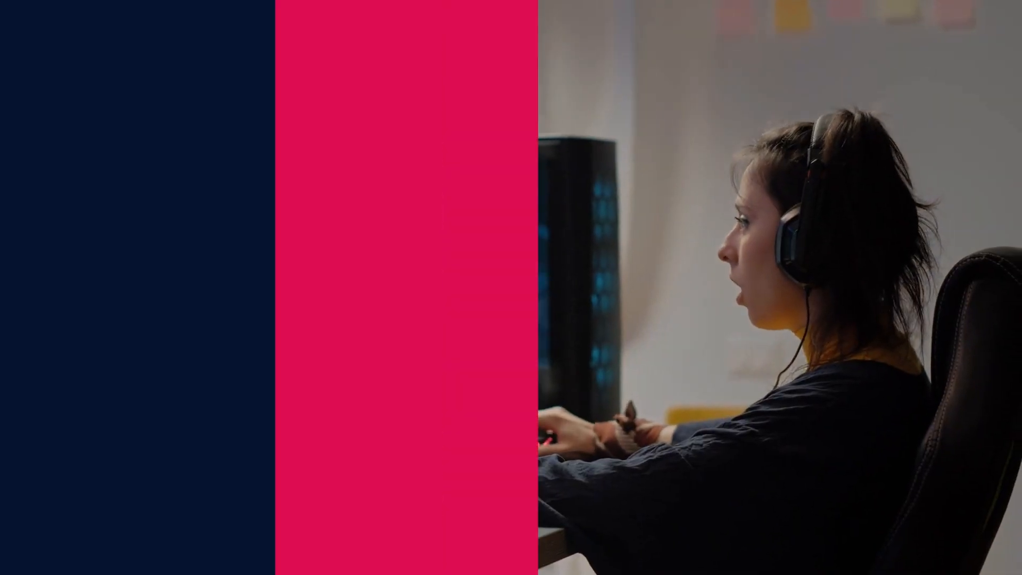